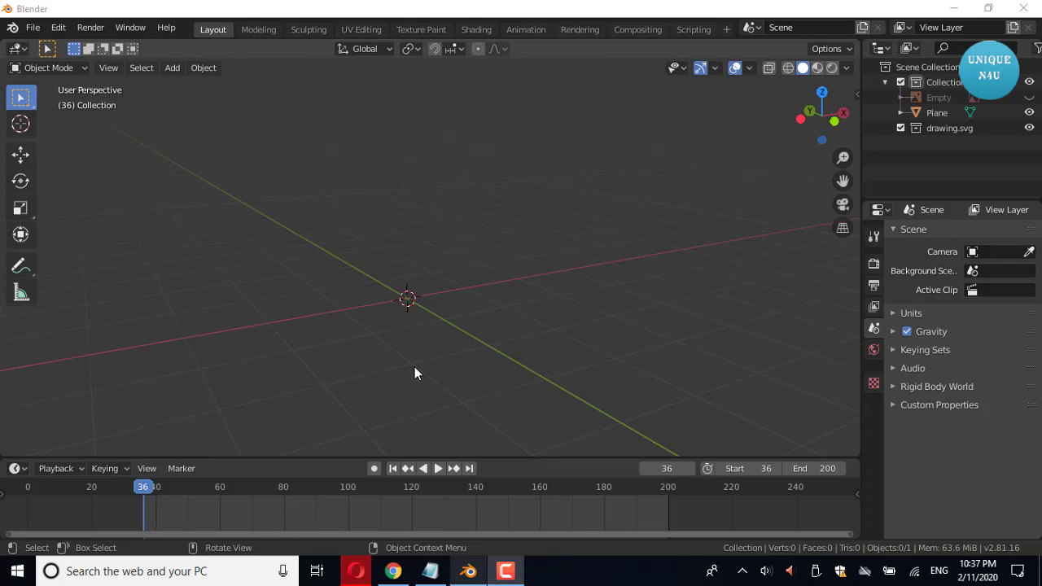
# Add a text object, stand it upright with a 90° X rotation, and move it left along X.
pyautogui.click(173, 69)
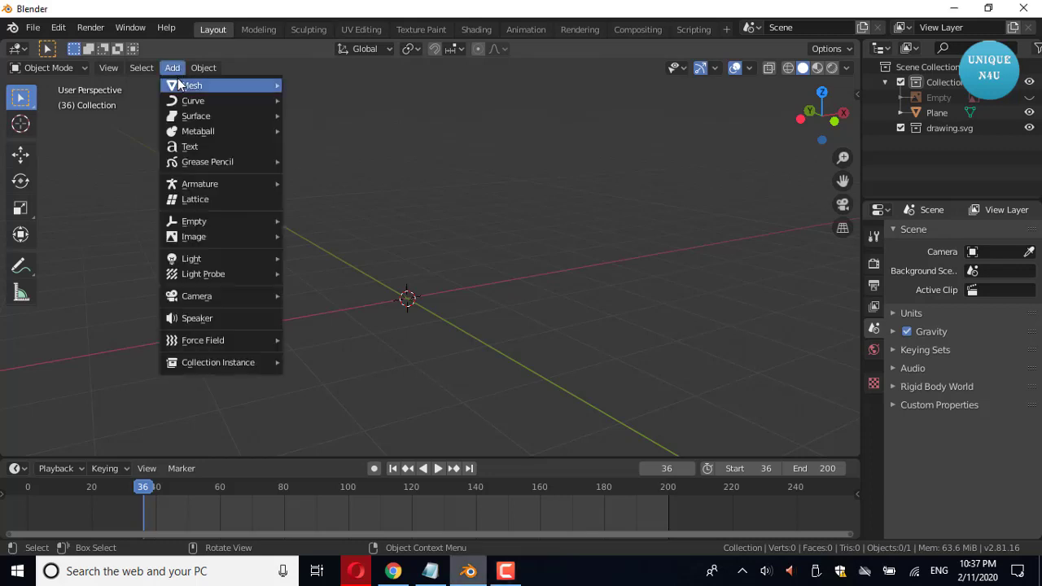
pyautogui.click(197, 146)
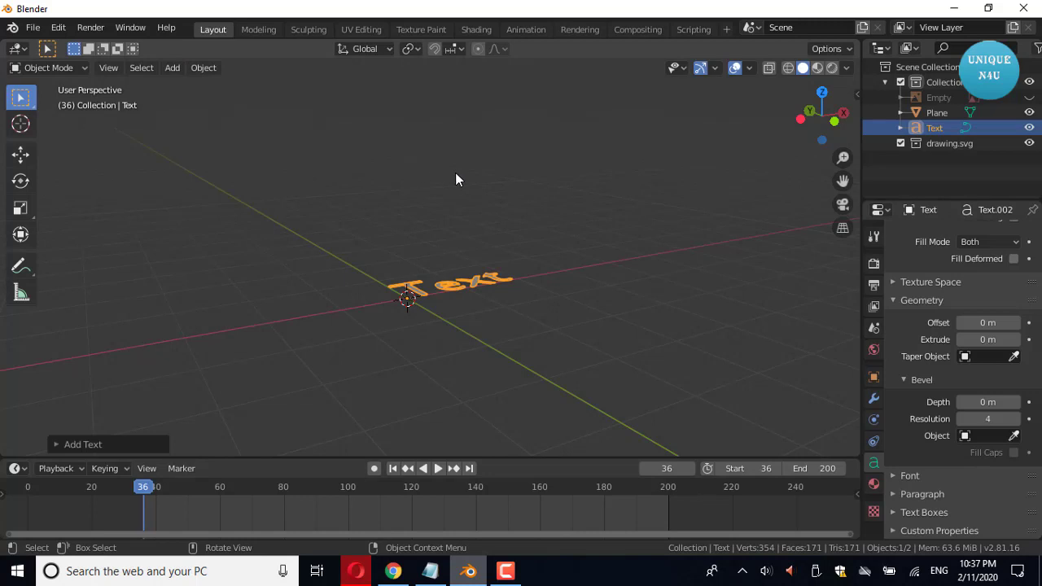
pyautogui.press('KP_1')
pyautogui.press('r')
pyautogui.press('x')
pyautogui.press('9')
pyautogui.press('0')
pyautogui.press('Return')
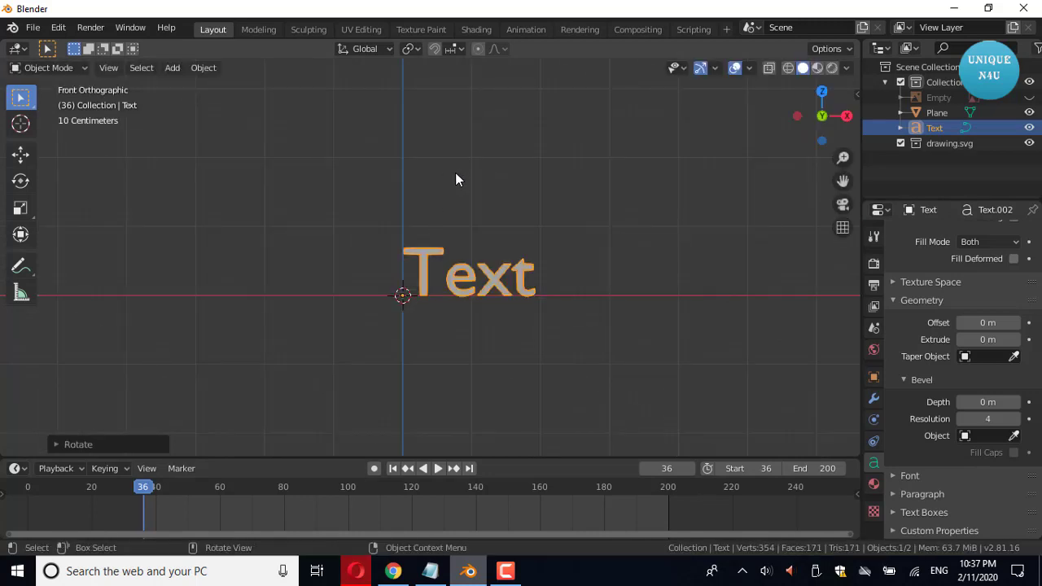
pyautogui.press('g')
pyautogui.press('x')
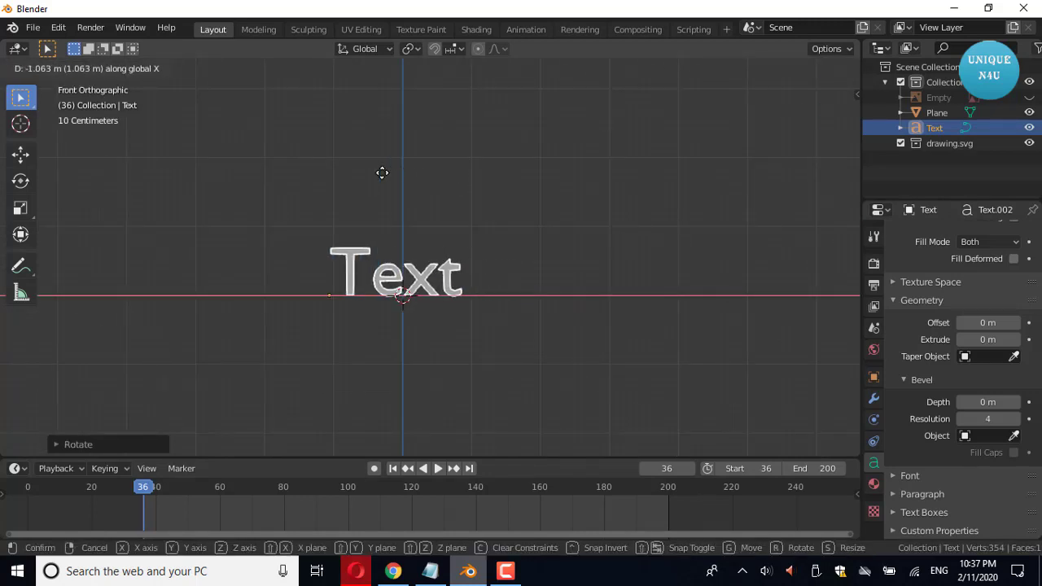
pyautogui.click(381, 174)
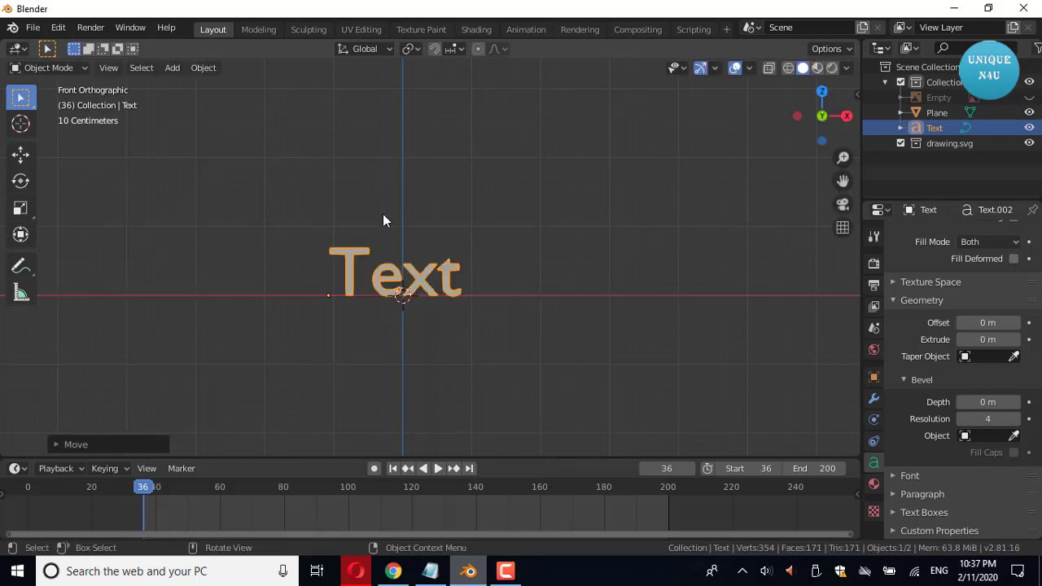
pyautogui.scroll(3, 383, 220)
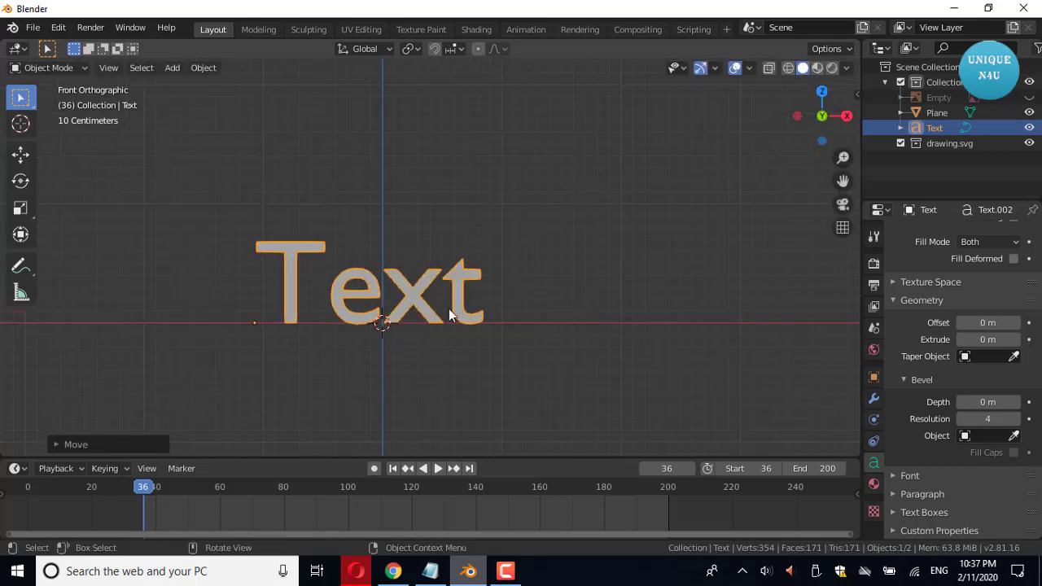
# Change the text to 'Blender 3D' and begin shifting it left along X.
pyautogui.press('Tab')
pyautogui.press('BackSpace')
pyautogui.press('BackSpace')
pyautogui.press('BackSpace')
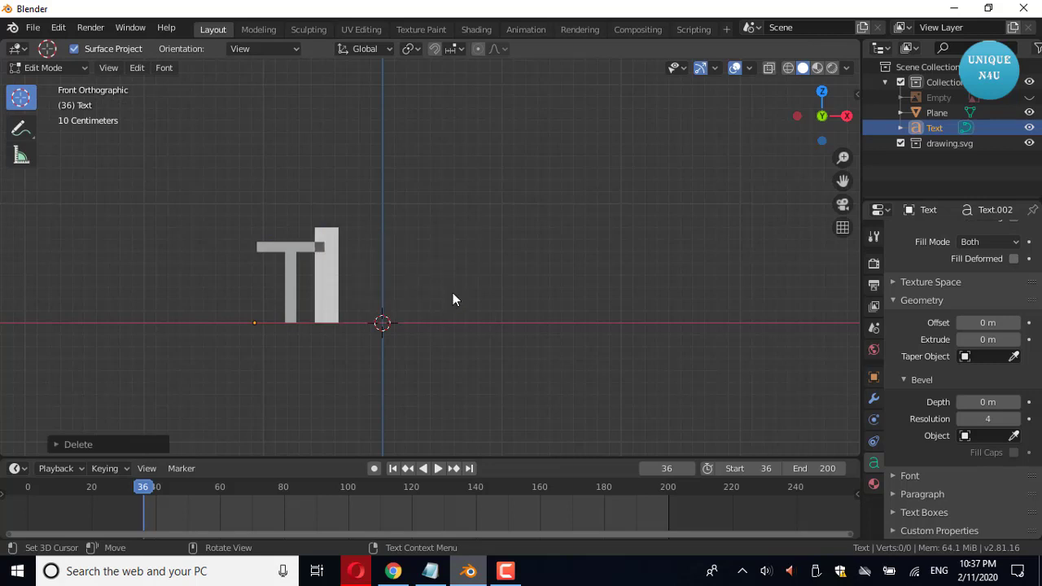
pyautogui.press('BackSpace')
pyautogui.write('Bl')
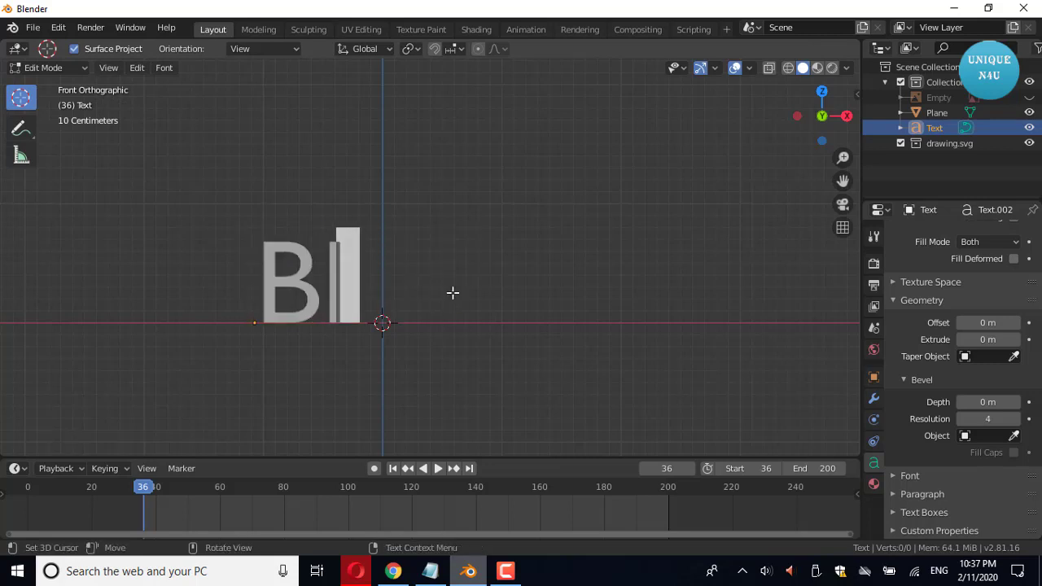
pyautogui.write('ender 3')
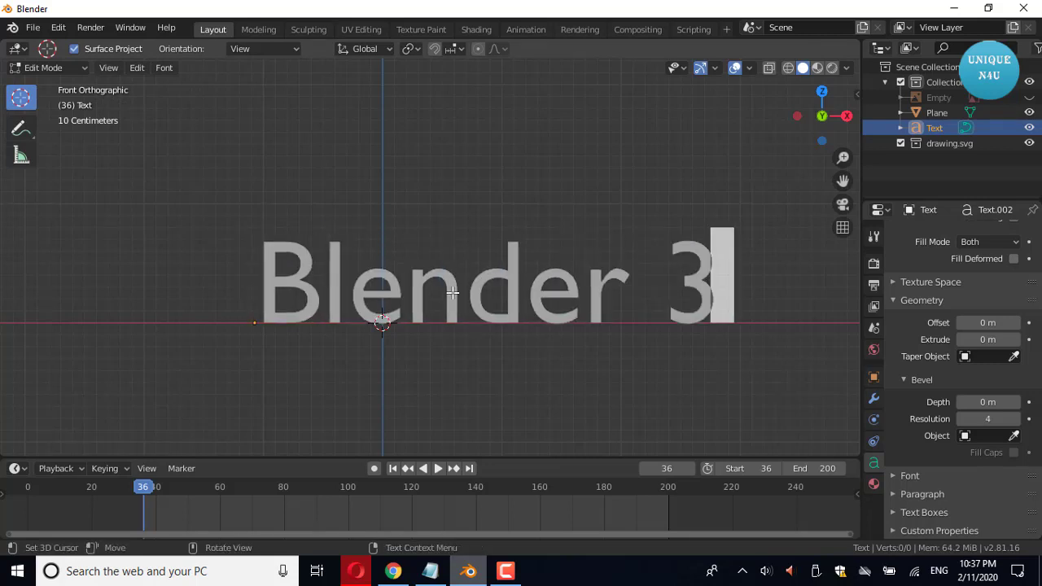
pyautogui.write('D')
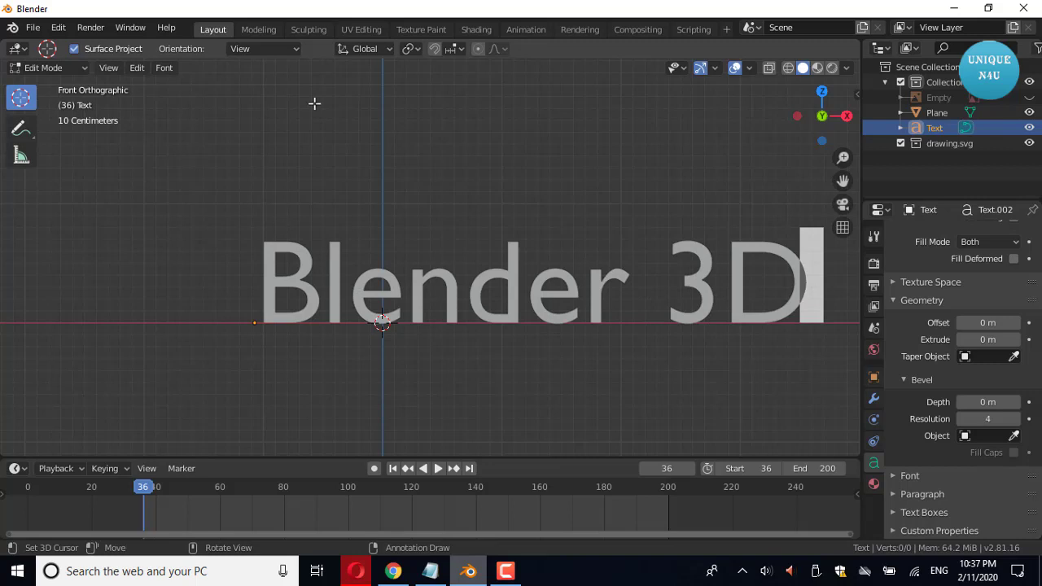
pyautogui.press('Tab')
pyautogui.press('g')
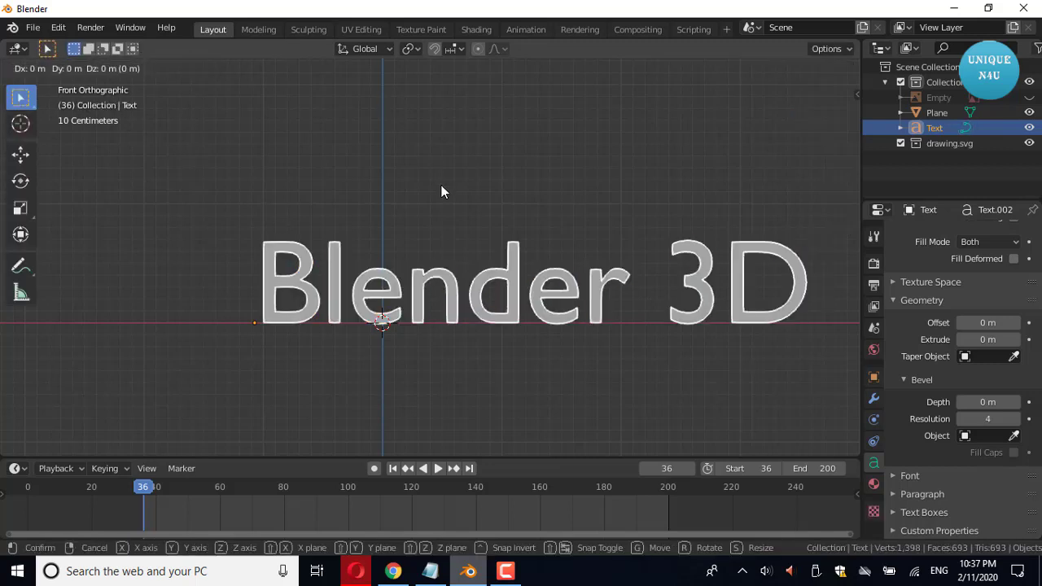
pyautogui.press('x')
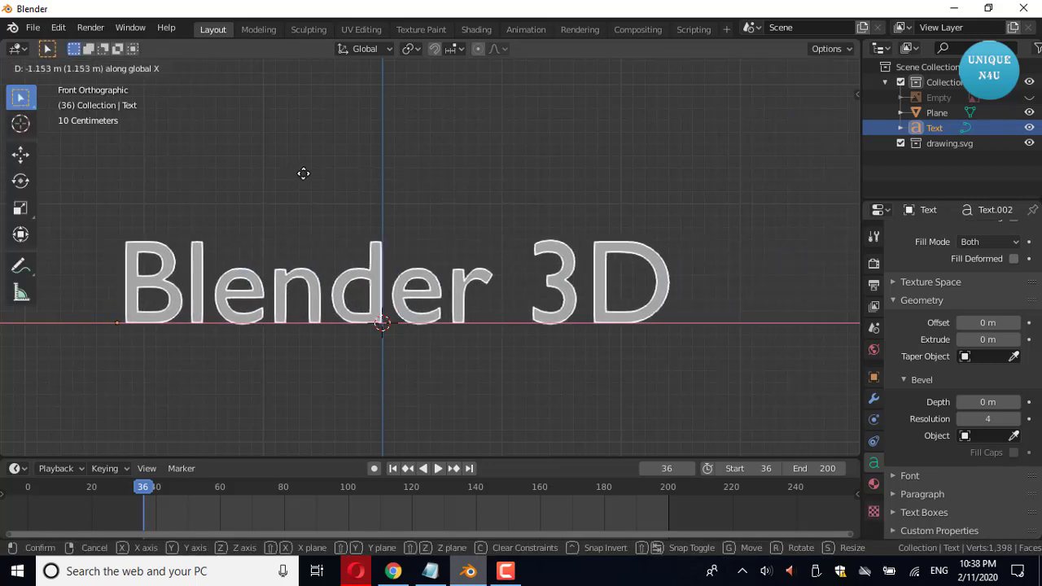
# Settle the text further left, orbit to perspective, and set offset 0.02 m and extrude 0.12 m.
pyautogui.click(306, 175)
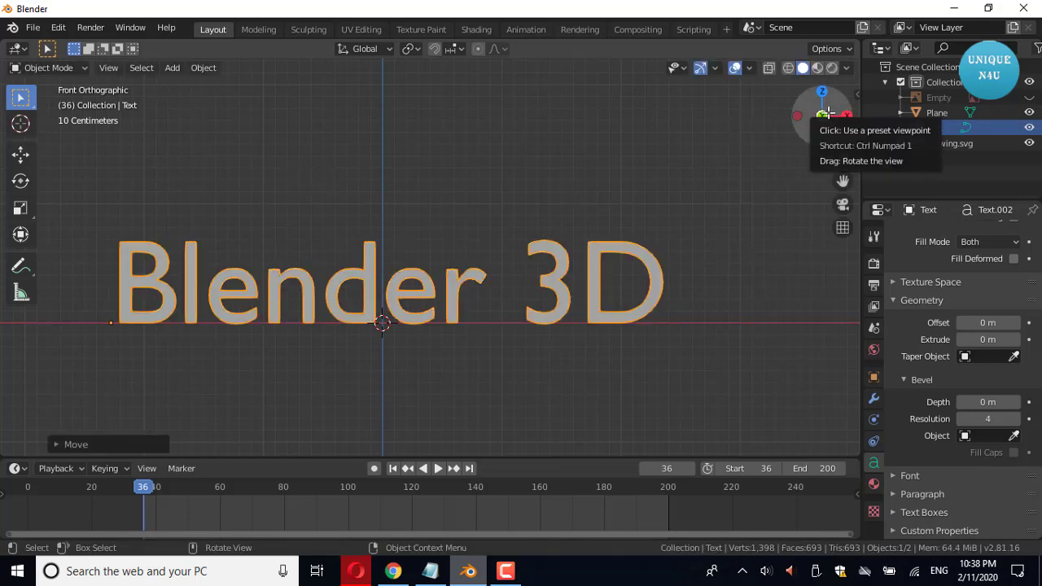
pyautogui.moveTo(825, 114); pyautogui.dragTo(802, 122)
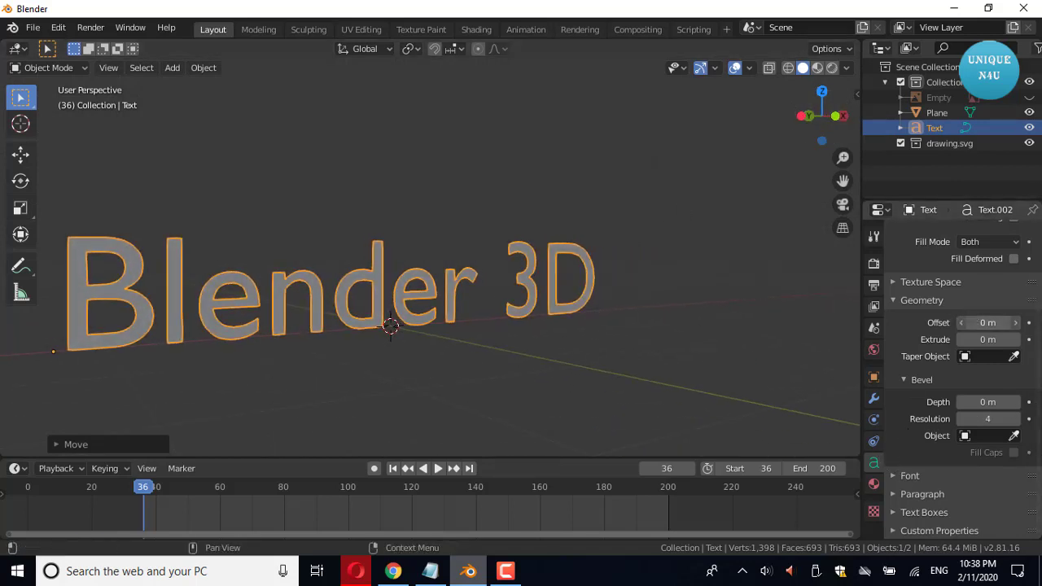
pyautogui.moveTo(987, 323)
pyautogui.mouseDown()
pyautogui.moveTo(1002, 323)
pyautogui.moveTo(980, 322)
pyautogui.mouseUp()
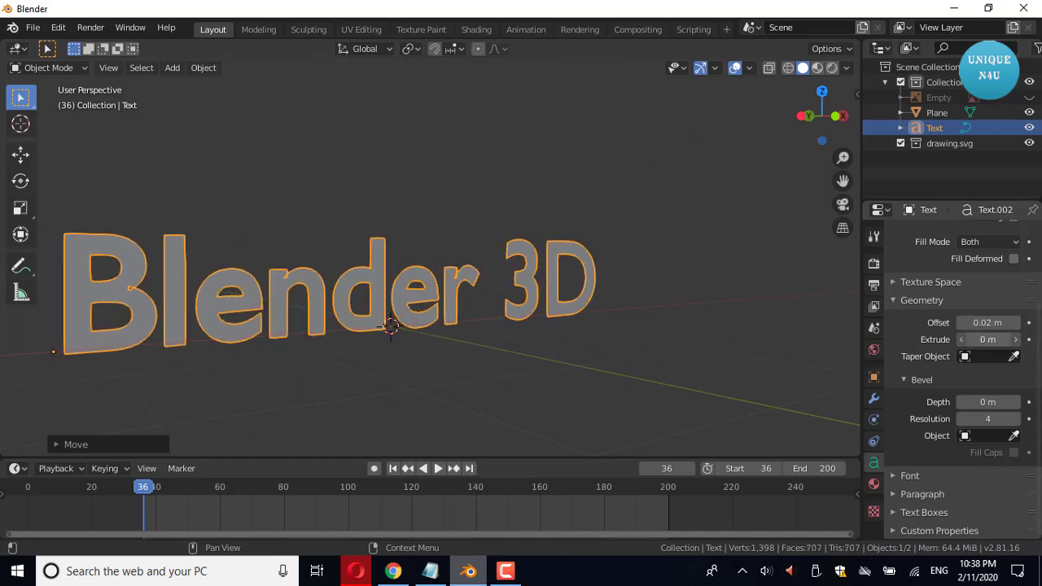
pyautogui.moveTo(988, 340); pyautogui.dragTo(1009, 339)
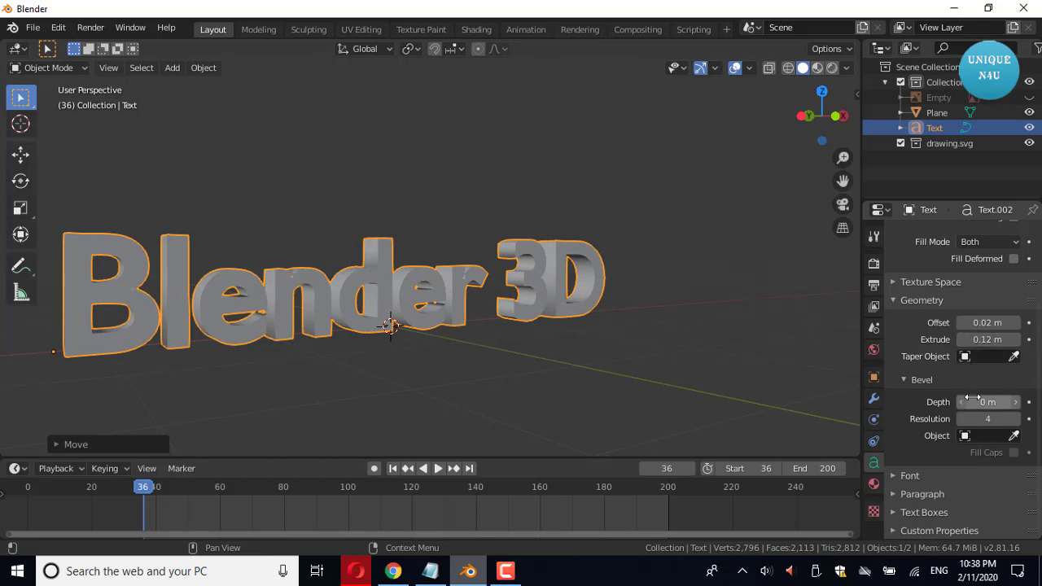
# Give the letters a 0.01 m bevel depth, then deselect the text.
pyautogui.moveTo(973, 401); pyautogui.dragTo(977, 402)
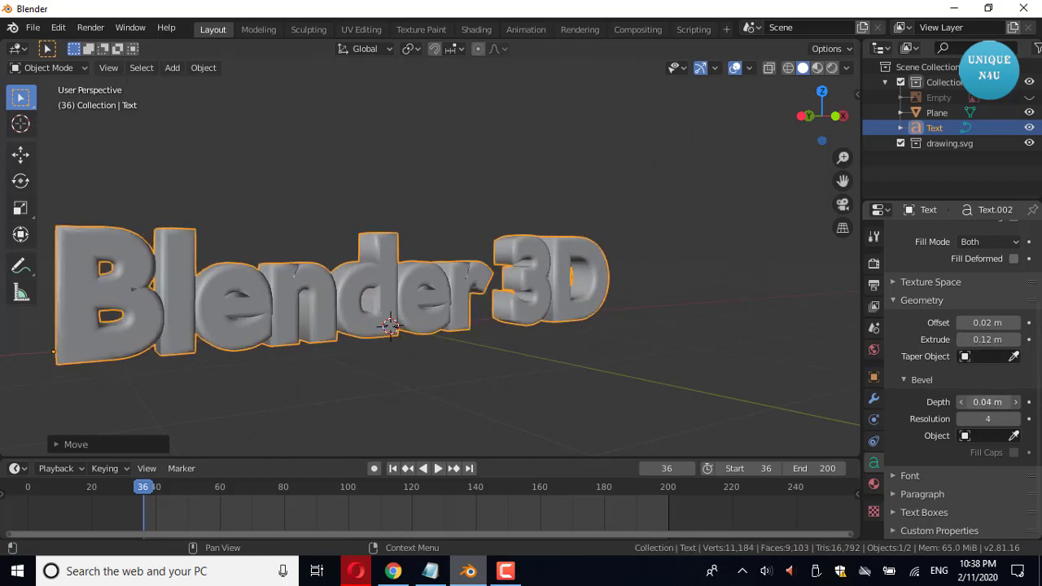
pyautogui.moveTo(977, 401); pyautogui.dragTo(982, 401)
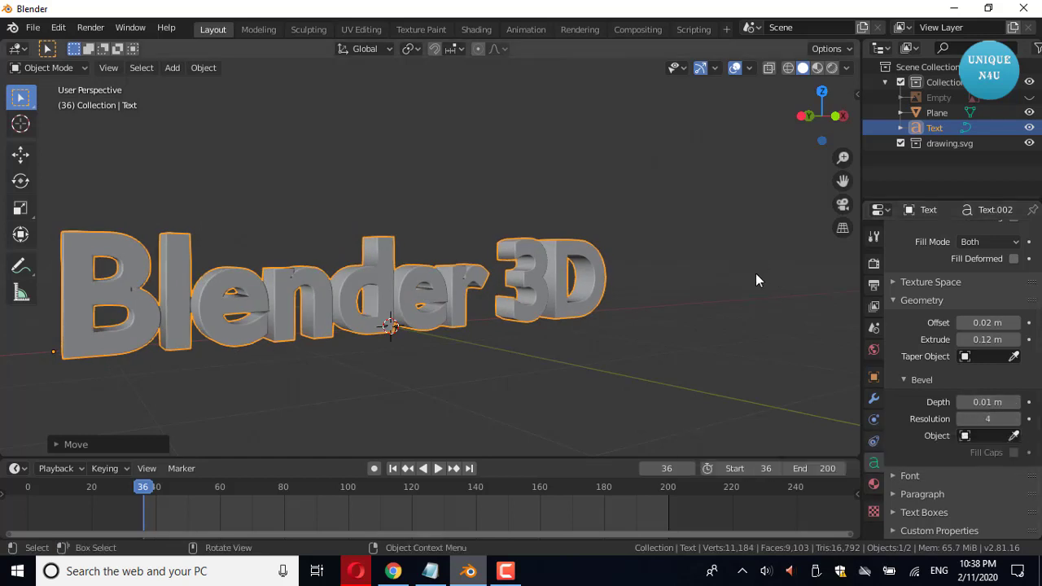
pyautogui.click(729, 276)
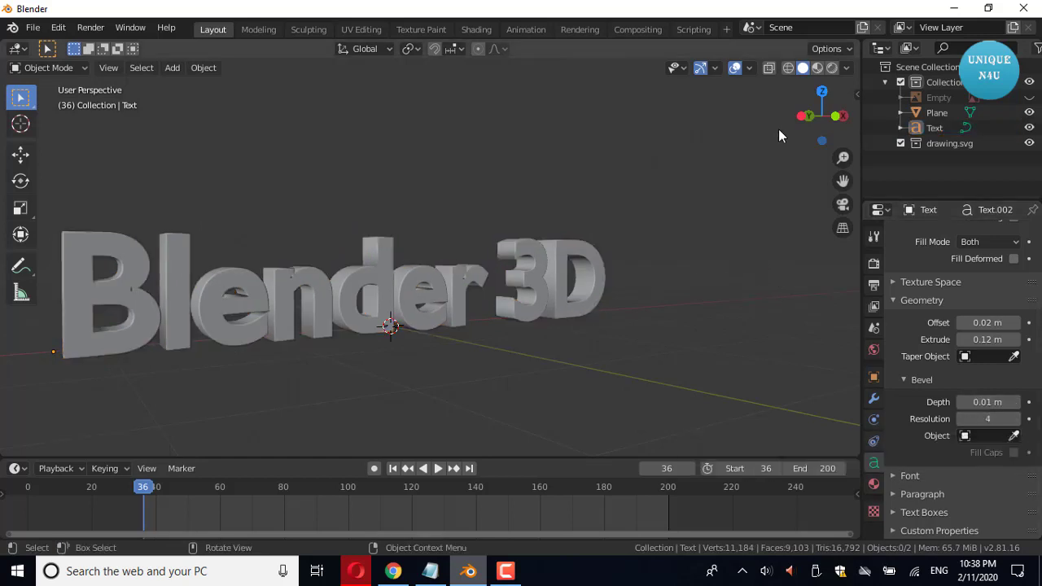
# Deepen the extrusion to 0.19 m, then view the text near head-on with overlays hidden.
pyautogui.moveTo(821, 116)
pyautogui.mouseDown()
pyautogui.moveTo(782, 122)
pyautogui.moveTo(805, 118)
pyautogui.mouseUp()
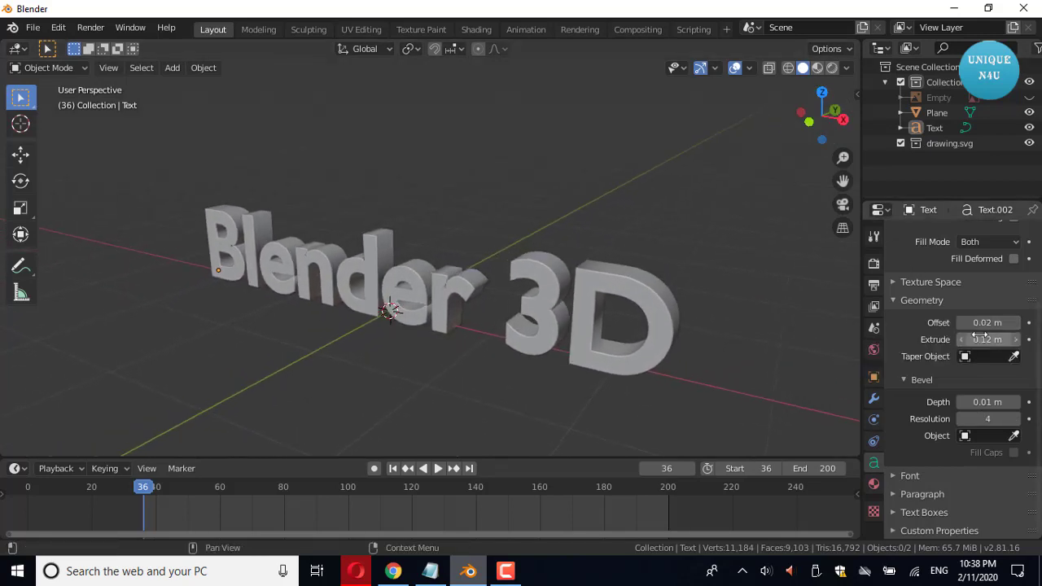
pyautogui.moveTo(982, 336)
pyautogui.mouseDown()
pyautogui.moveTo(1034, 337)
pyautogui.moveTo(945, 340)
pyautogui.moveTo(975, 340)
pyautogui.moveTo(997, 322)
pyautogui.moveTo(965, 323)
pyautogui.mouseUp()
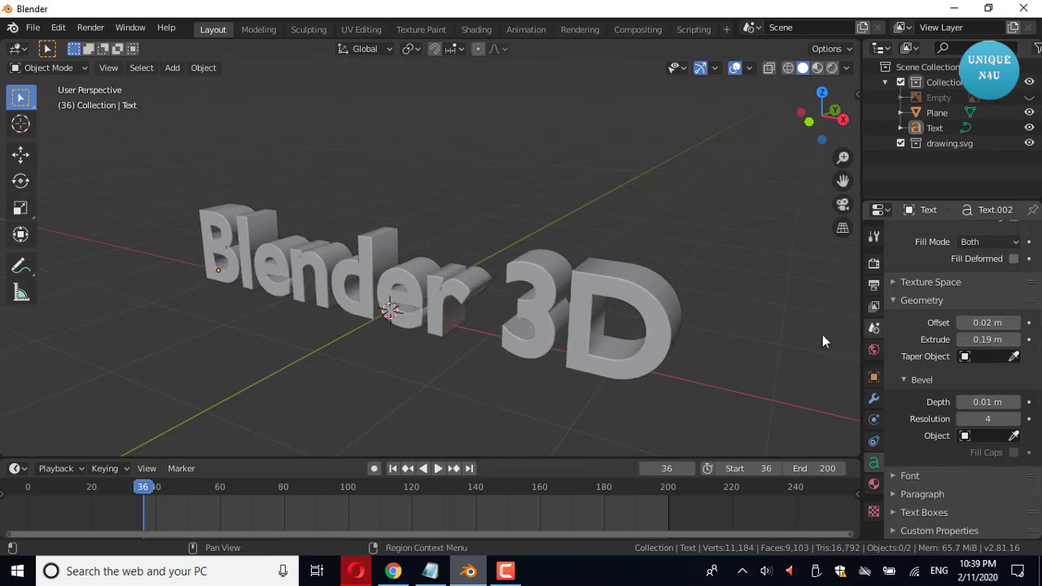
pyautogui.moveTo(824, 115)
pyautogui.mouseDown()
pyautogui.moveTo(765, 123)
pyautogui.moveTo(816, 122)
pyautogui.mouseUp()
pyautogui.click(735, 68)
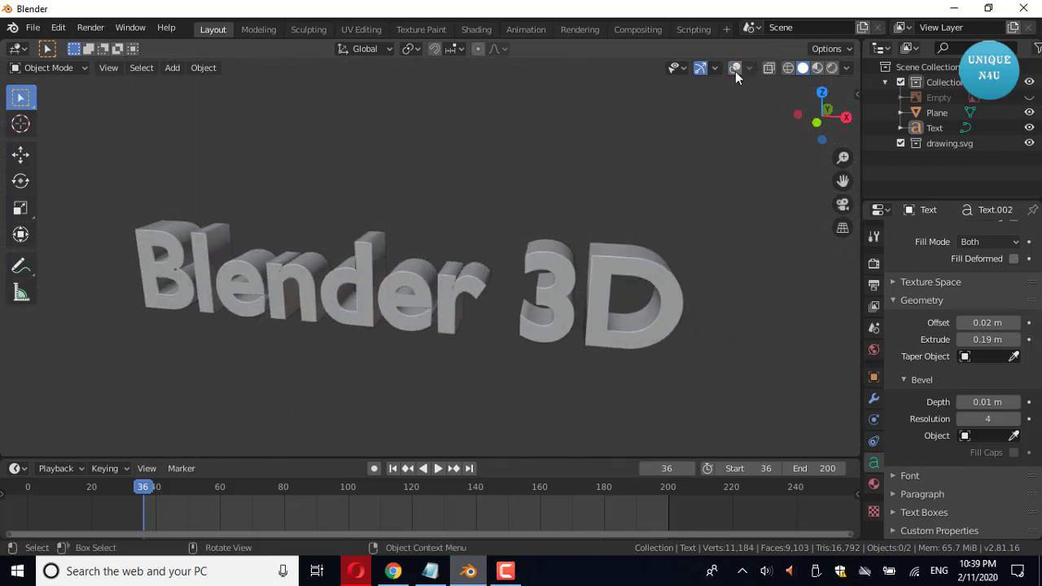
pyautogui.scroll(1, 684, 166)
pyautogui.scroll(1, 677, 178)
pyautogui.scroll(-1, 677, 178)
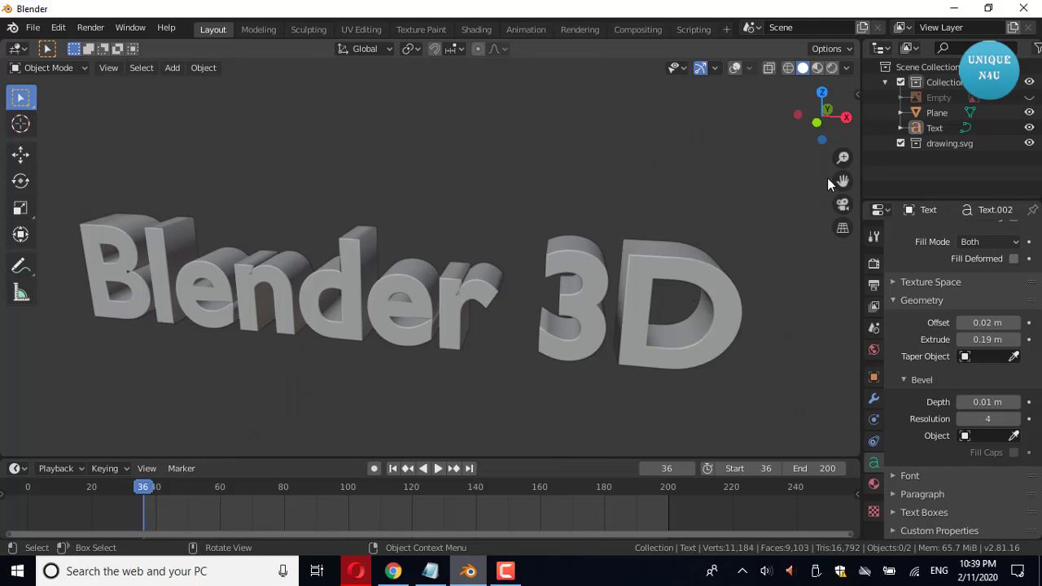
pyautogui.moveTo(827, 178); pyautogui.dragTo(845, 179)
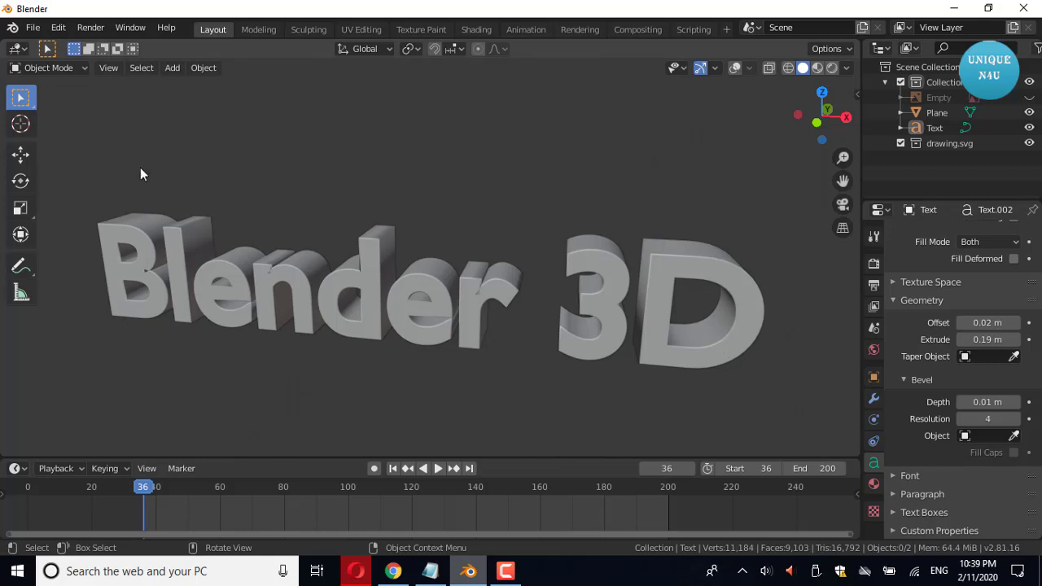
pyautogui.click(147, 238)
# Convert the Blender 3D text object into a mesh.
pyautogui.click(736, 69)
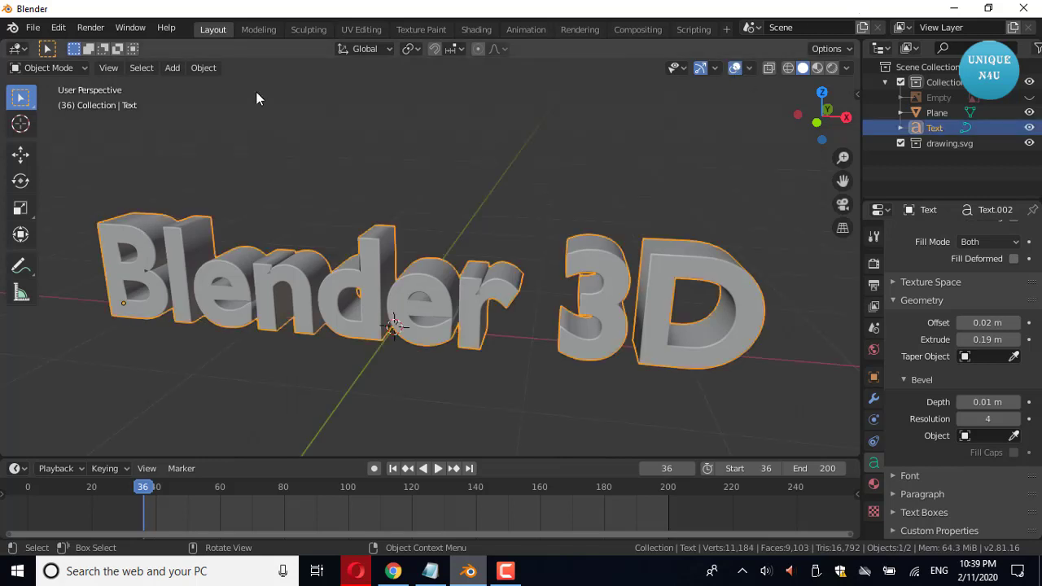
pyautogui.click(199, 68)
pyautogui.click(202, 67)
pyautogui.moveTo(228, 468)
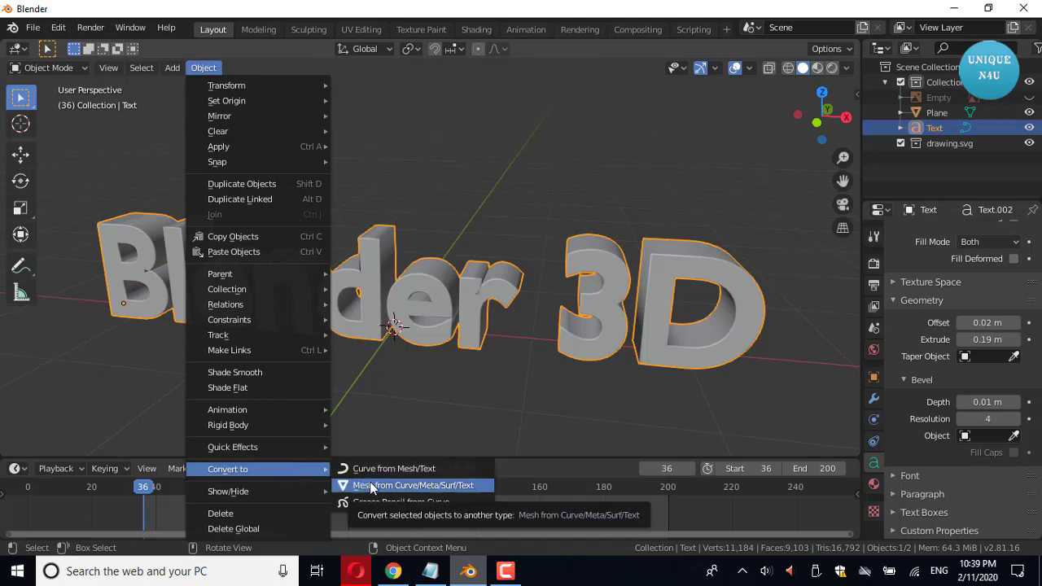
pyautogui.click(370, 485)
pyautogui.click(532, 398)
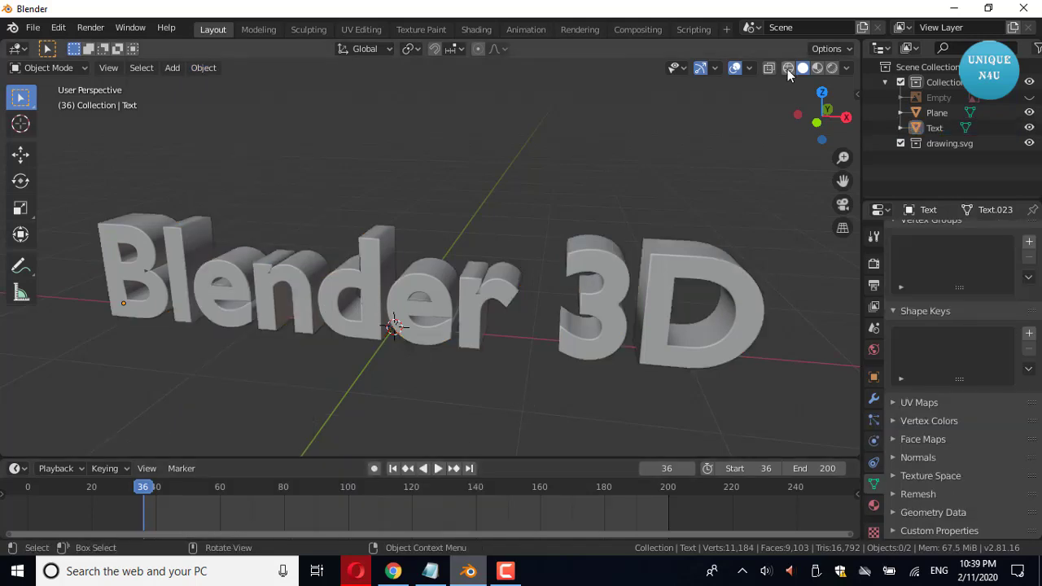
# Switch to wireframe shading and select the whole text object.
pyautogui.click(788, 70)
pyautogui.moveTo(544, 185); pyautogui.dragTo(794, 395)
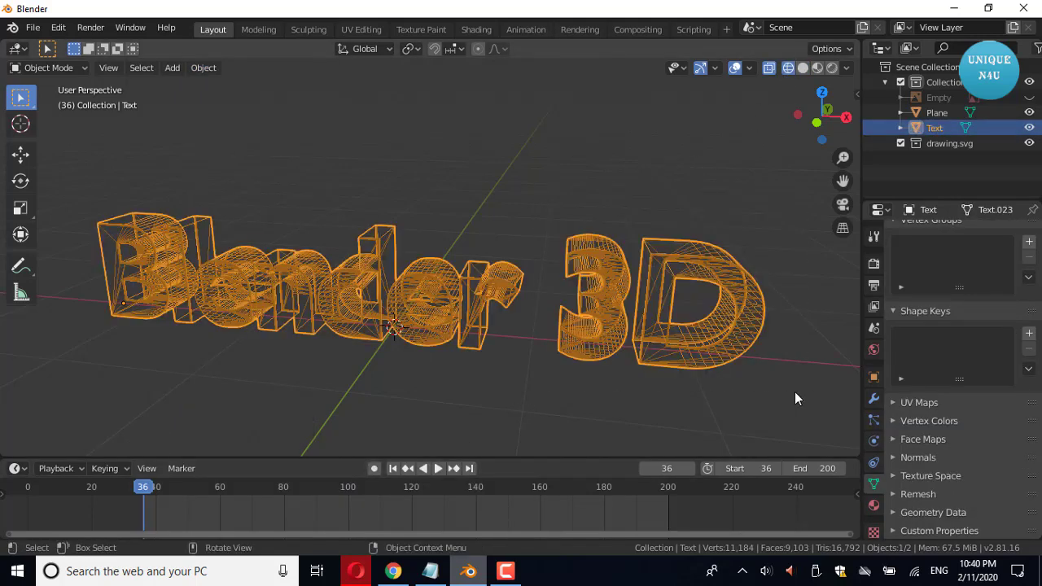
pyautogui.click(784, 379)
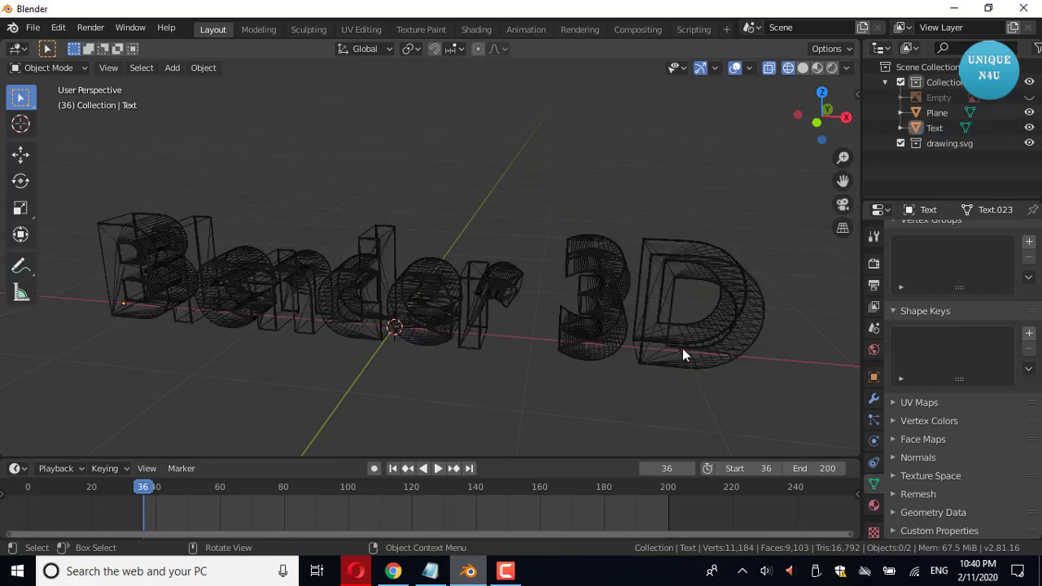
pyautogui.click(584, 327)
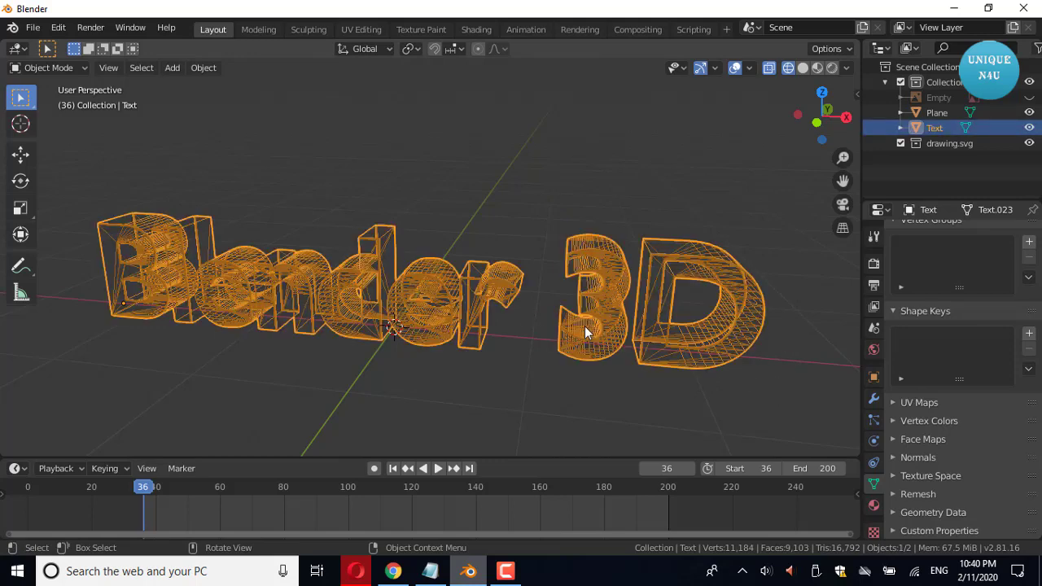
# Separate the text mesh into individual letter objects with Mesh Separate.
pyautogui.press('F3')
pyautogui.write('sep')
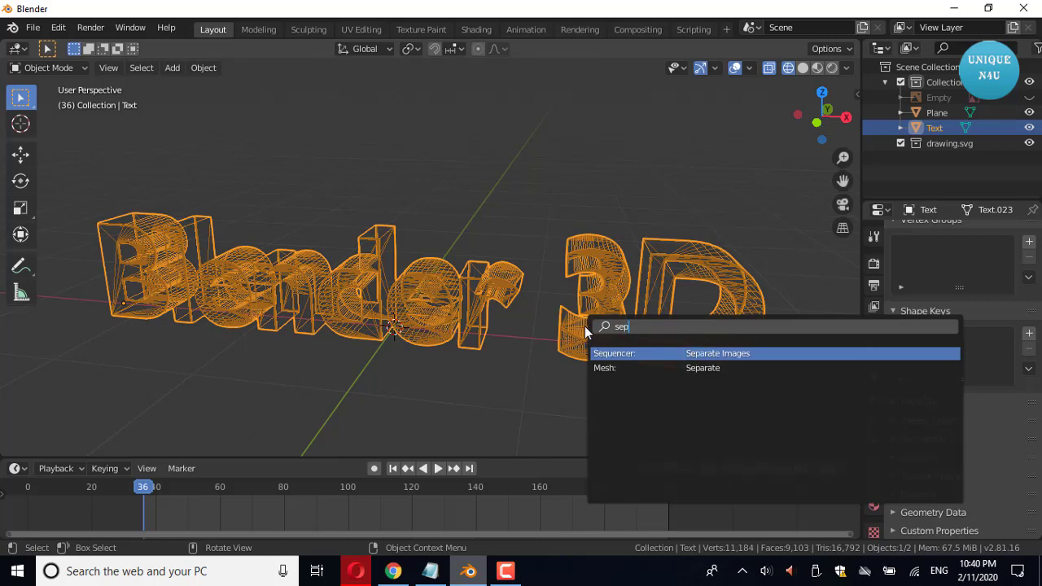
pyautogui.click(655, 369)
pyautogui.click(656, 373)
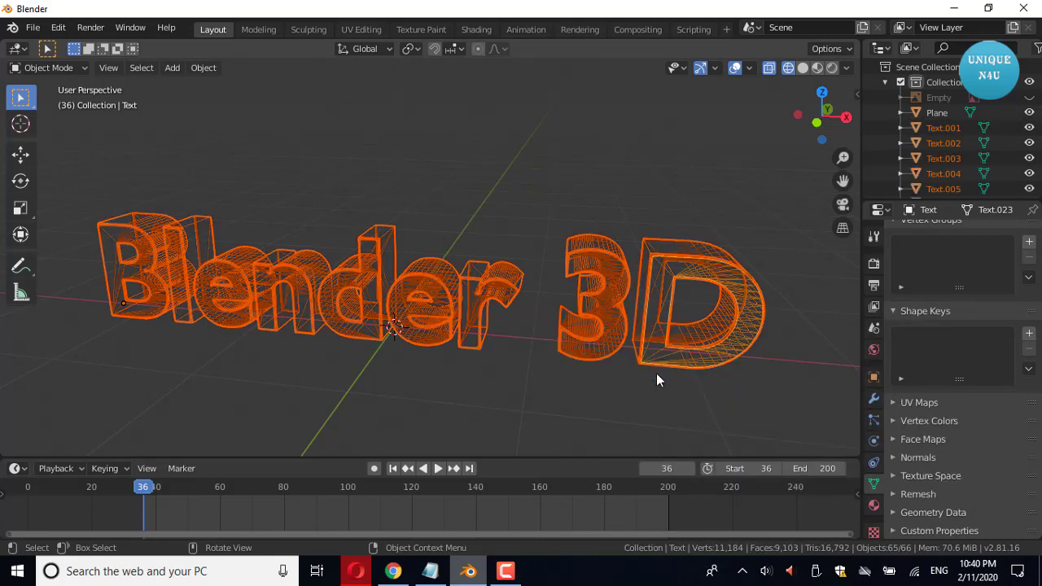
# Select the 3 and D letters and open their object context menu.
pyautogui.click(728, 388)
pyautogui.moveTo(563, 178); pyautogui.dragTo(585, 357)
pyautogui.moveTo(540, 212); pyautogui.dragTo(786, 388)
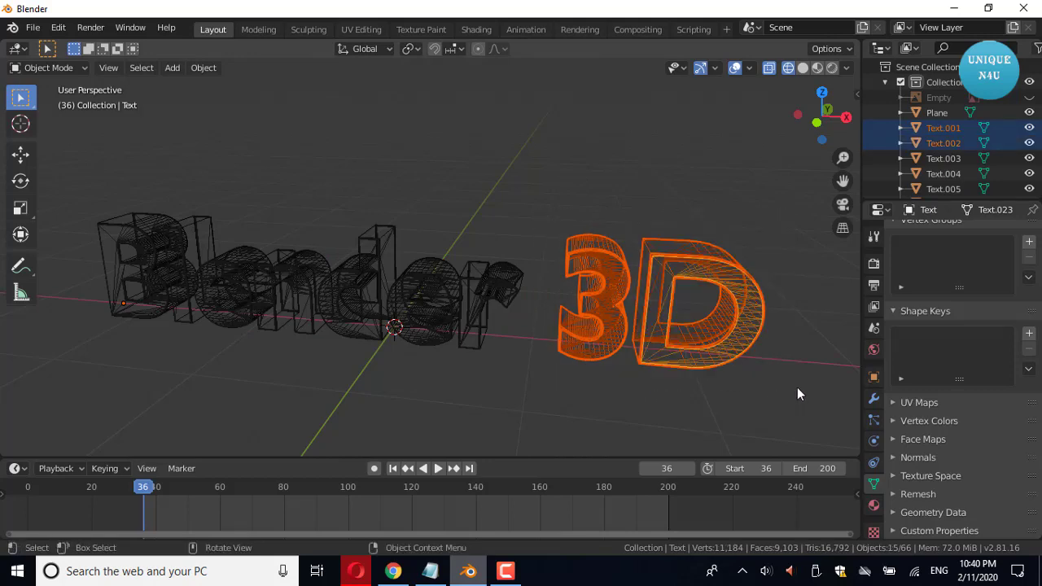
pyautogui.press('s')
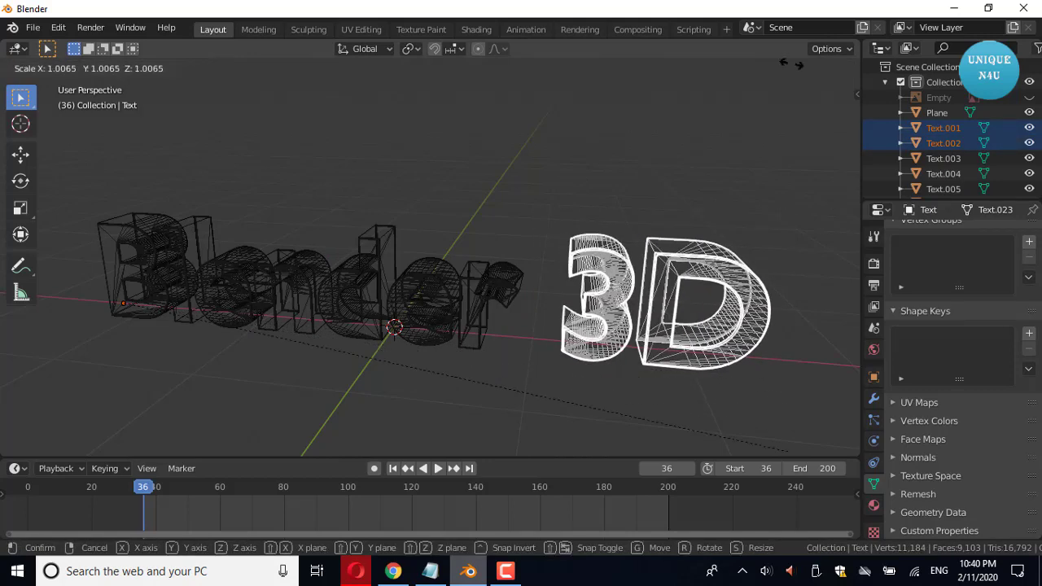
pyautogui.rightClick(796, 85)
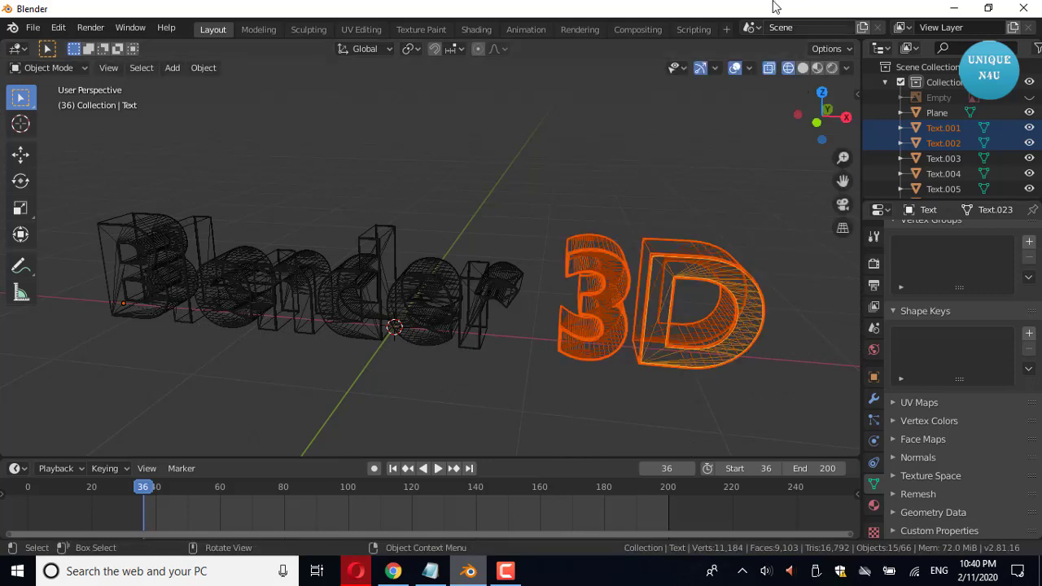
pyautogui.rightClick(668, 280)
pyautogui.moveTo(596, 312)
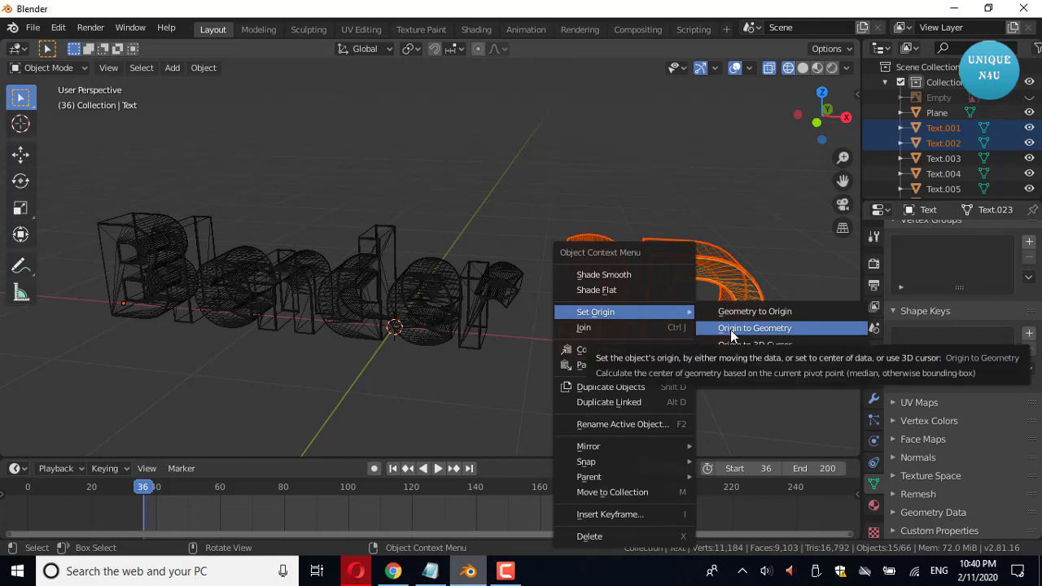
# Set the 3 and D letters' origins to their geometry and enlarge them.
pyautogui.click(742, 332)
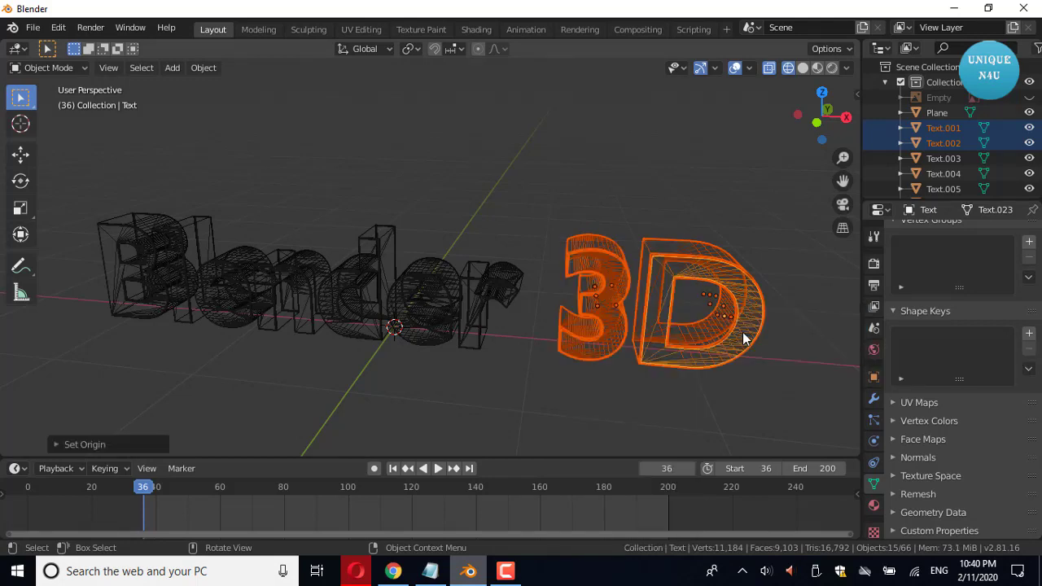
pyautogui.press('s')
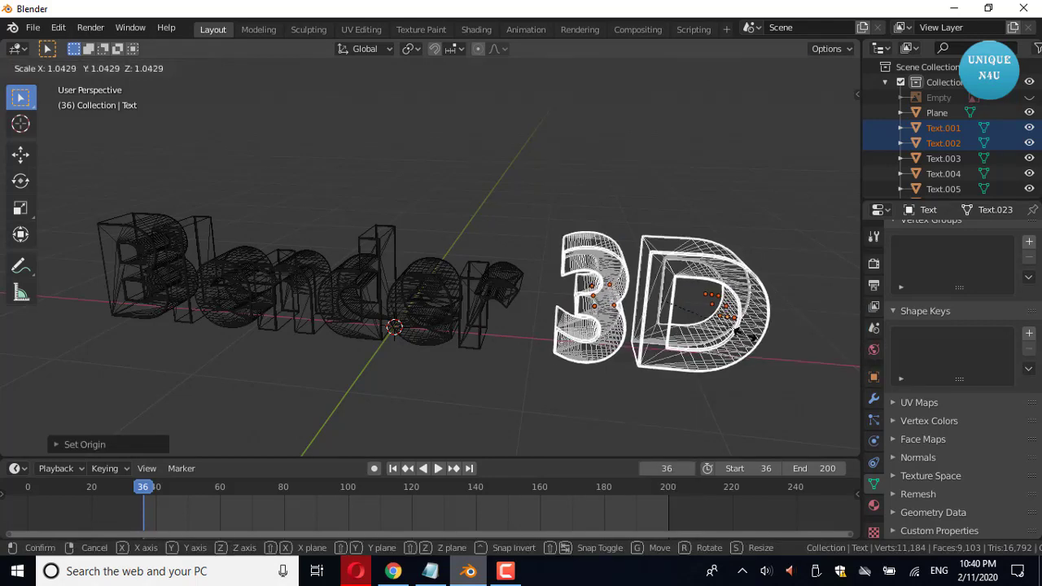
pyautogui.click(786, 386)
# In front view, move the 3D letters right along X after Blender and enlarge them further.
pyautogui.press('KP_1')
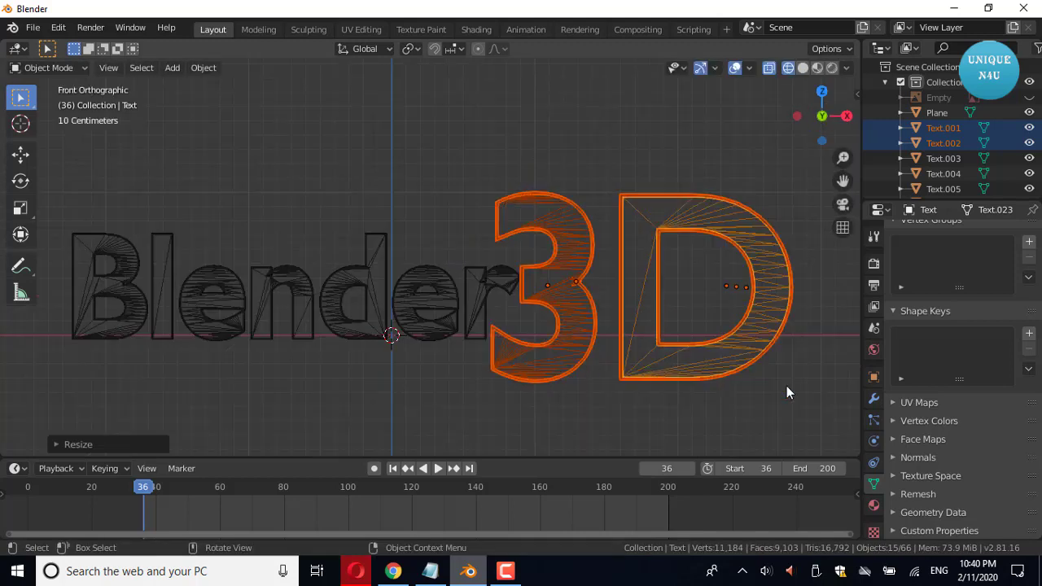
pyautogui.press('g')
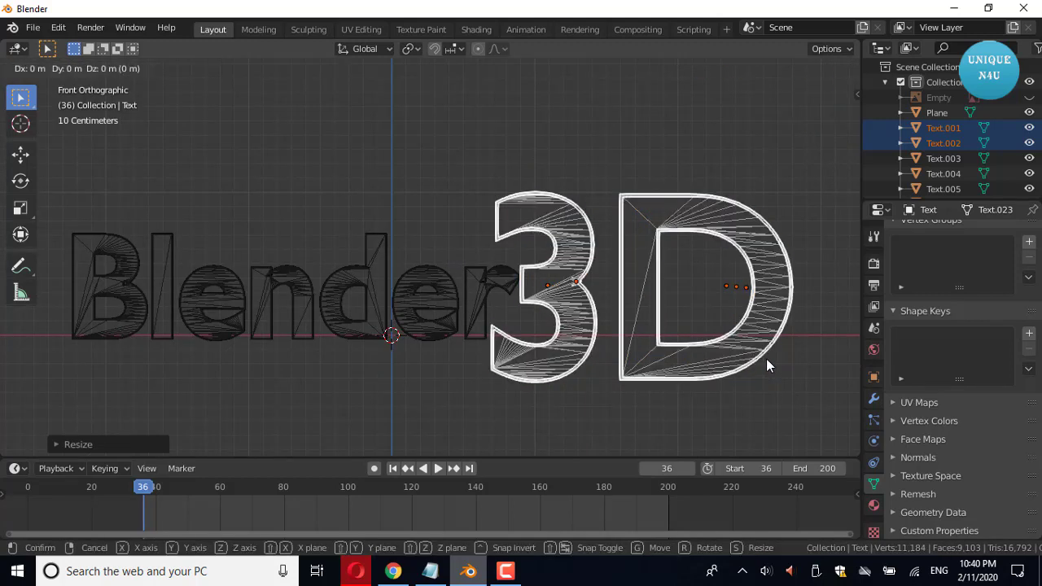
pyautogui.press('x')
pyautogui.click(802, 360)
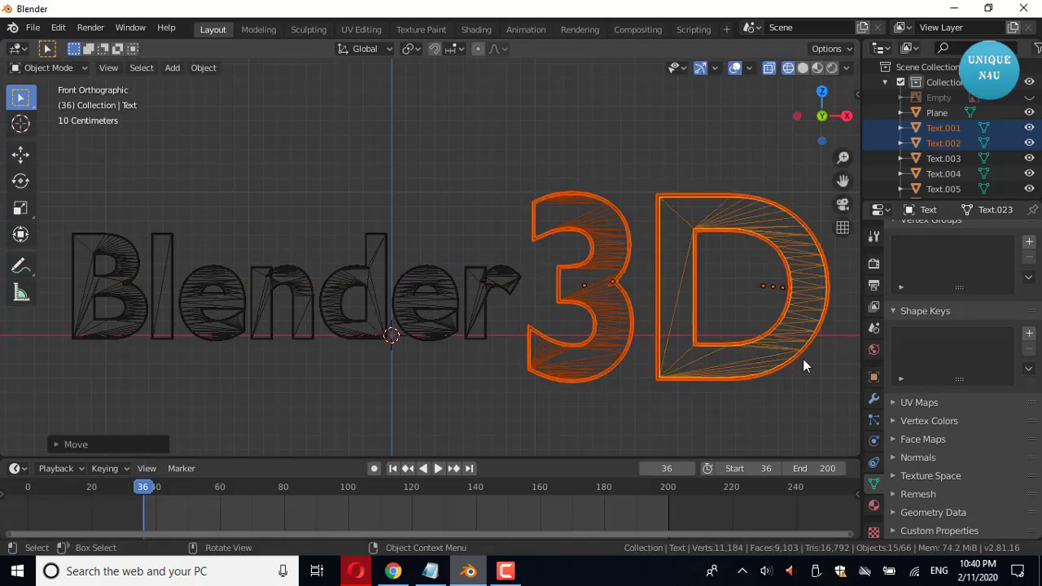
pyautogui.press('s')
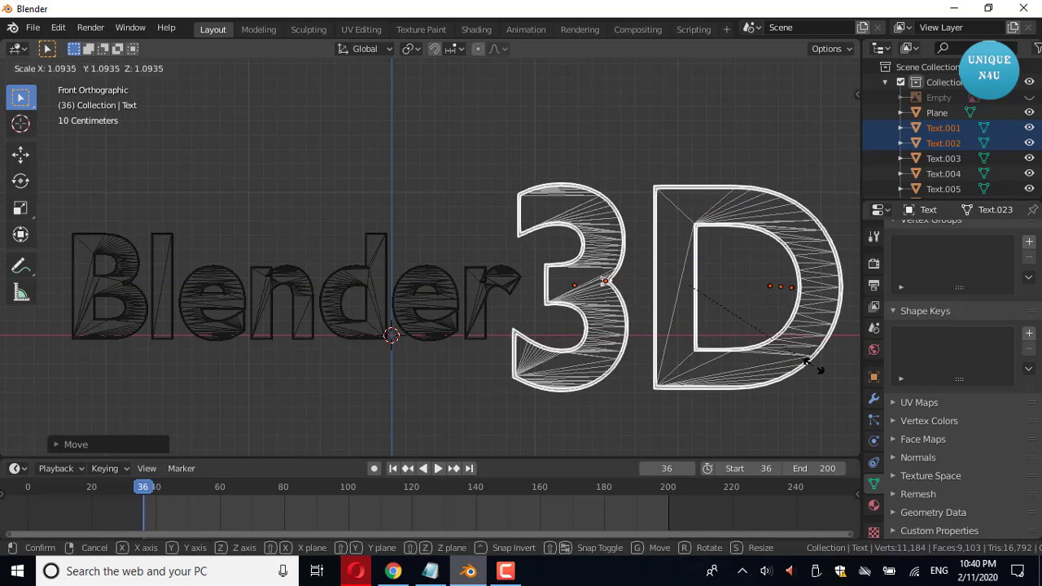
pyautogui.click(814, 368)
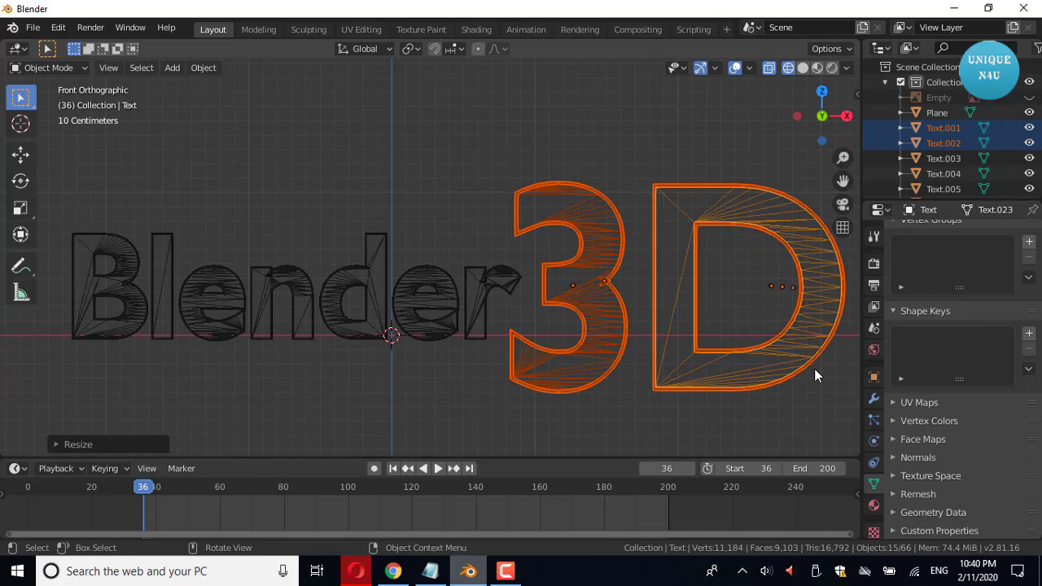
pyautogui.moveTo(822, 116)
pyautogui.mouseDown()
pyautogui.moveTo(802, 106)
pyautogui.moveTo(814, 116)
pyautogui.mouseUp()
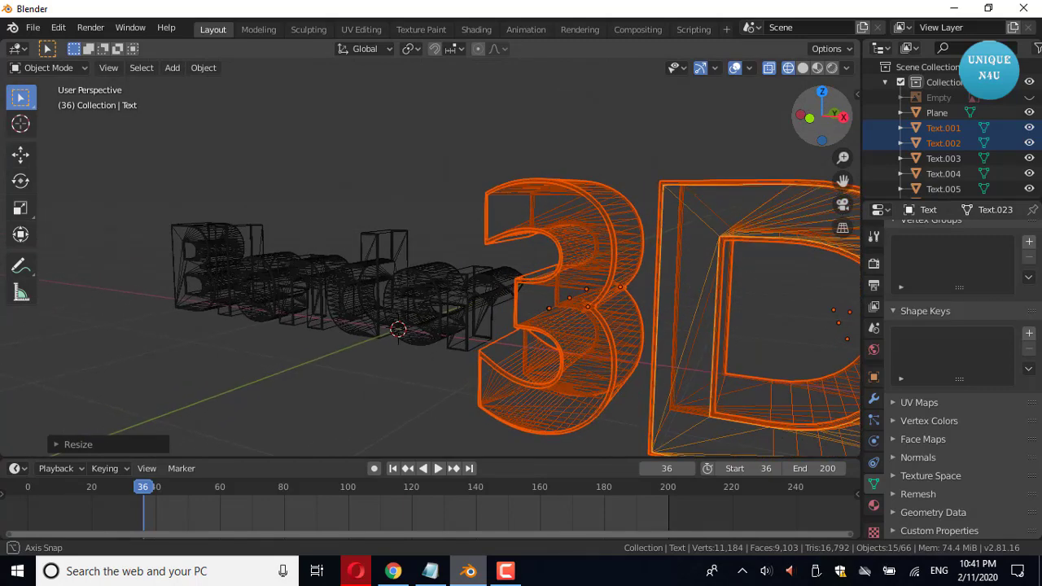
pyautogui.moveTo(843, 180)
pyautogui.mouseDown()
pyautogui.moveTo(782, 151)
pyautogui.moveTo(739, 145)
pyautogui.moveTo(716, 155)
pyautogui.mouseUp()
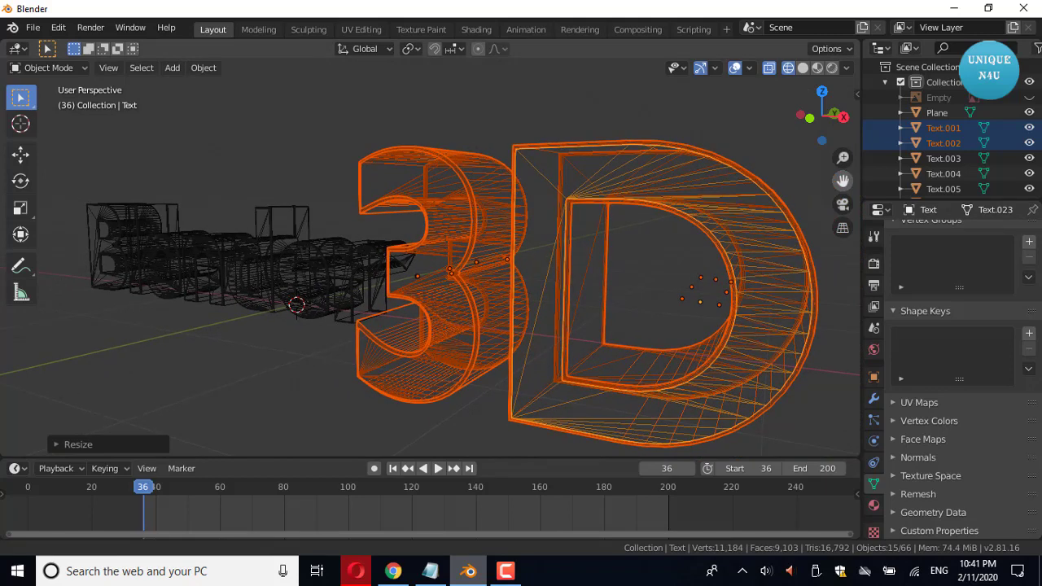
pyautogui.click(803, 69)
pyautogui.click(308, 330)
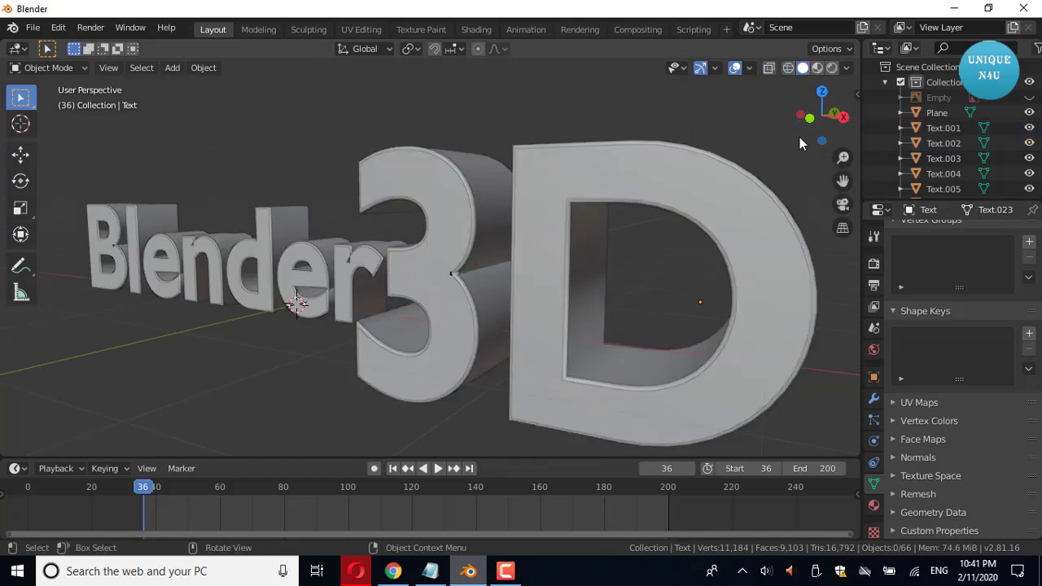
pyautogui.moveTo(813, 122); pyautogui.dragTo(794, 138)
pyautogui.moveTo(427, 318)
pyautogui.mouseDown(button='middle')
pyautogui.moveTo(444, 317)
pyautogui.moveTo(268, 310)
pyautogui.mouseUp(button='middle')
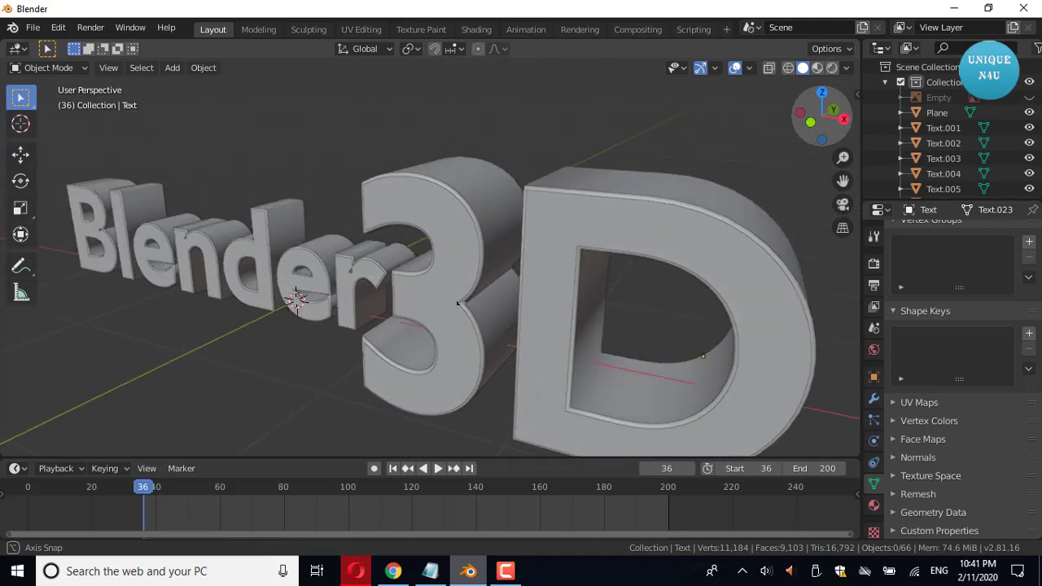
pyautogui.click(300, 285)
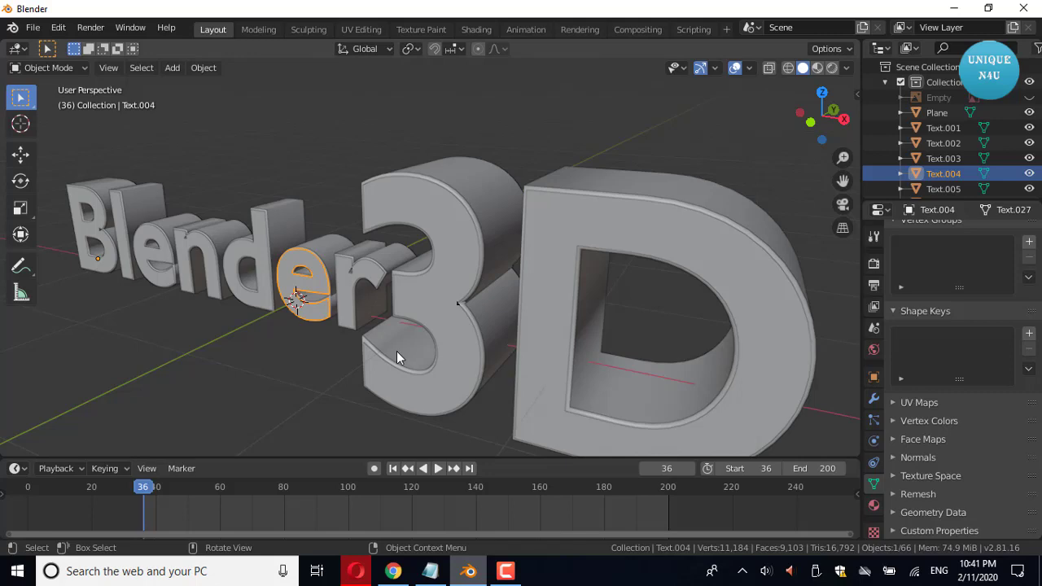
pyautogui.click(576, 139)
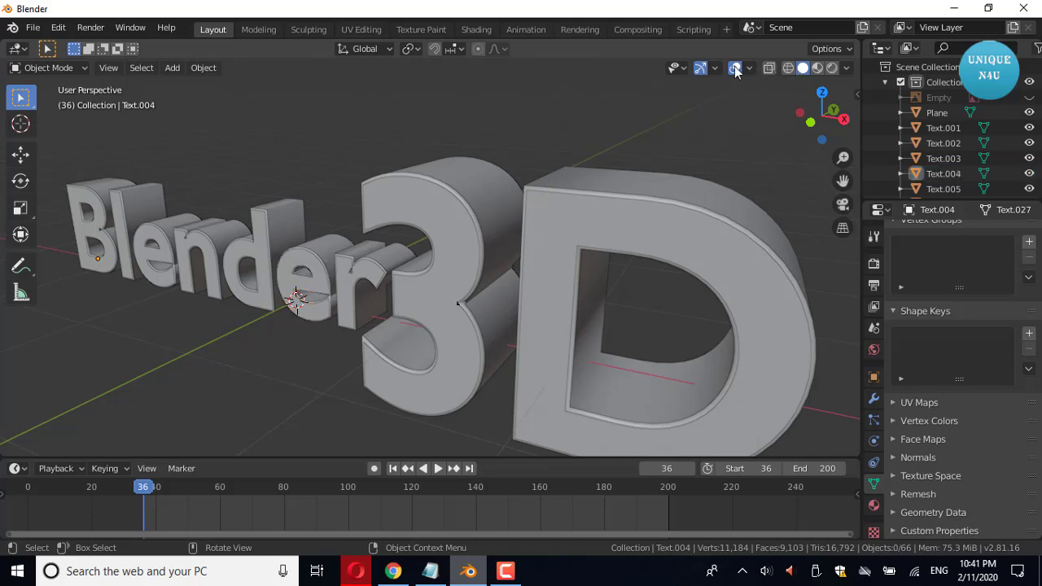
pyautogui.moveTo(818, 114); pyautogui.dragTo(814, 119)
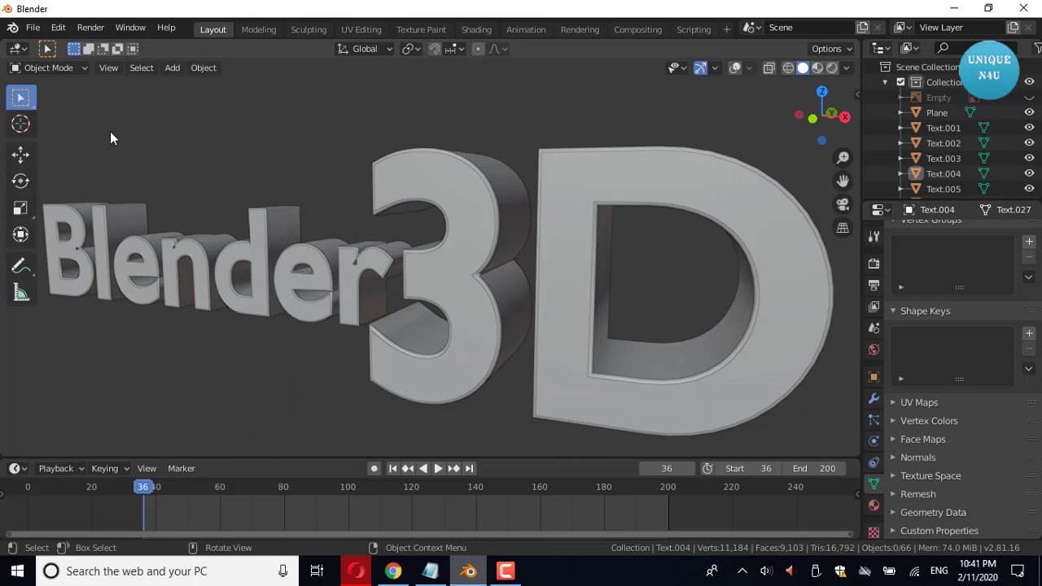
pyautogui.click(817, 69)
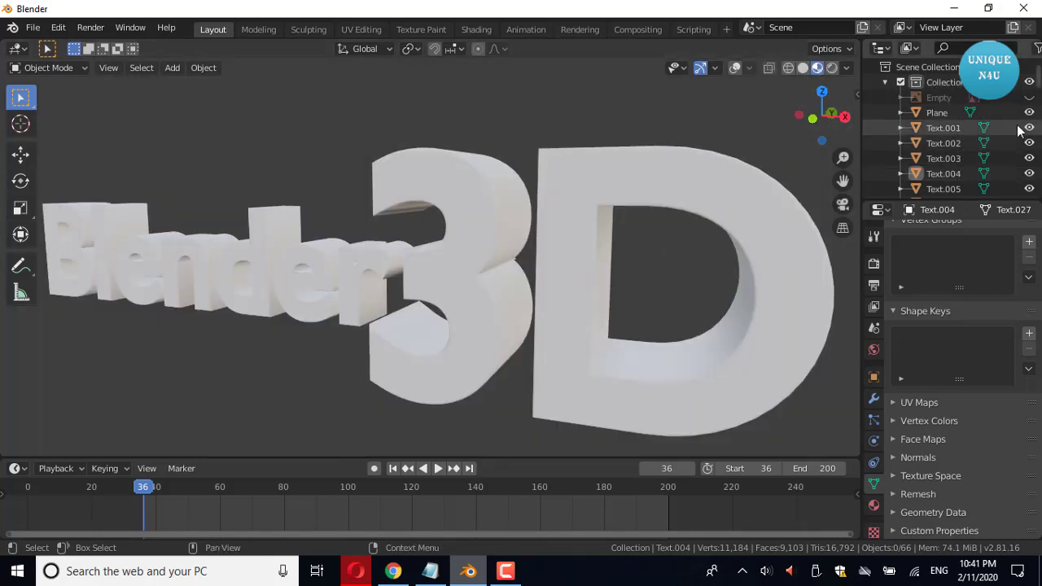
pyautogui.moveTo(820, 115); pyautogui.dragTo(806, 124)
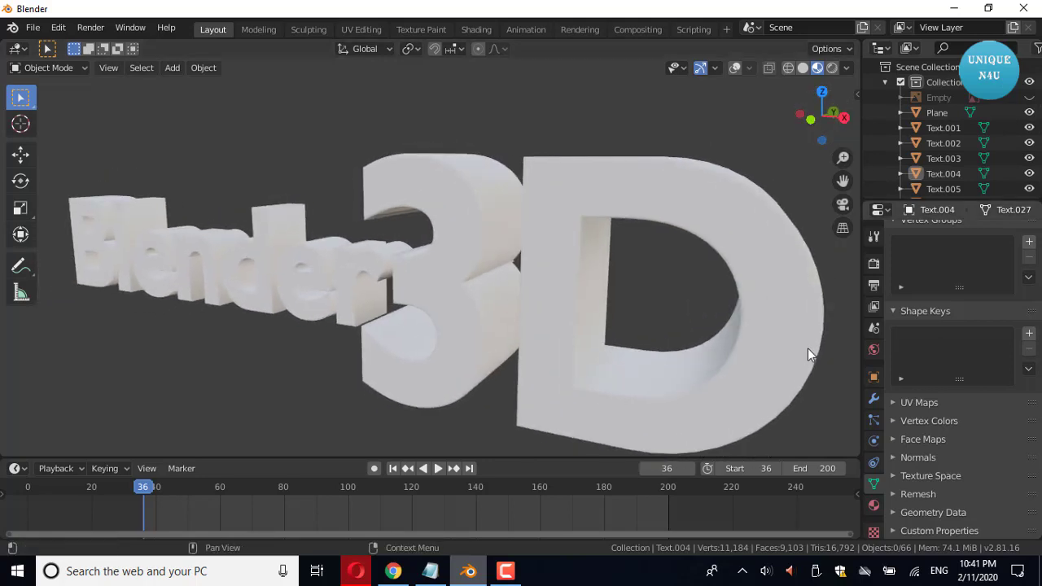
pyautogui.click(788, 69)
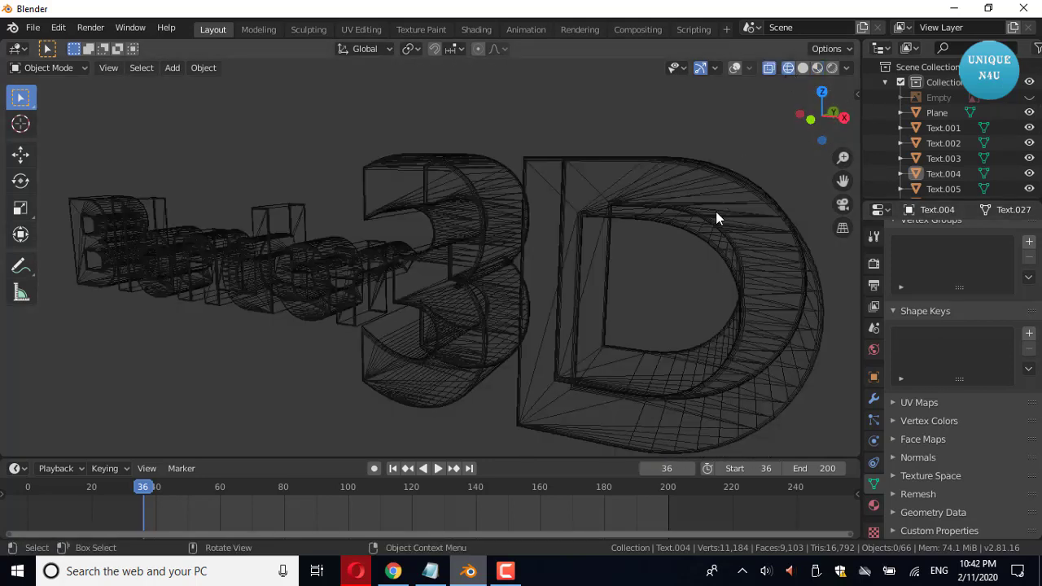
# Switch to front view with overlays shown, after trial box selections over the letters.
pyautogui.scroll(-2, 715, 211)
pyautogui.moveTo(111, 146); pyautogui.dragTo(726, 414)
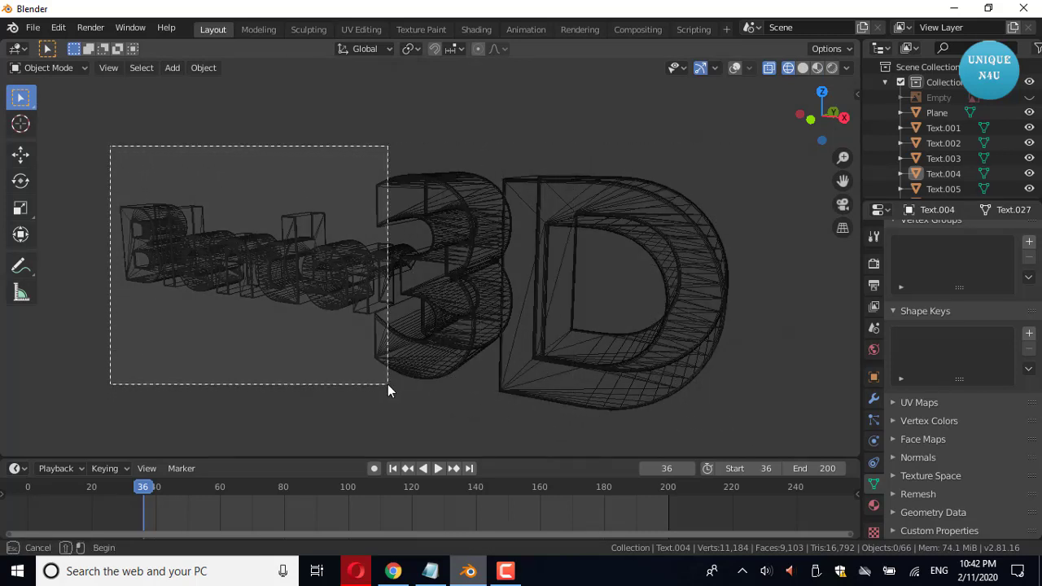
pyautogui.moveTo(726, 414); pyautogui.dragTo(423, 383)
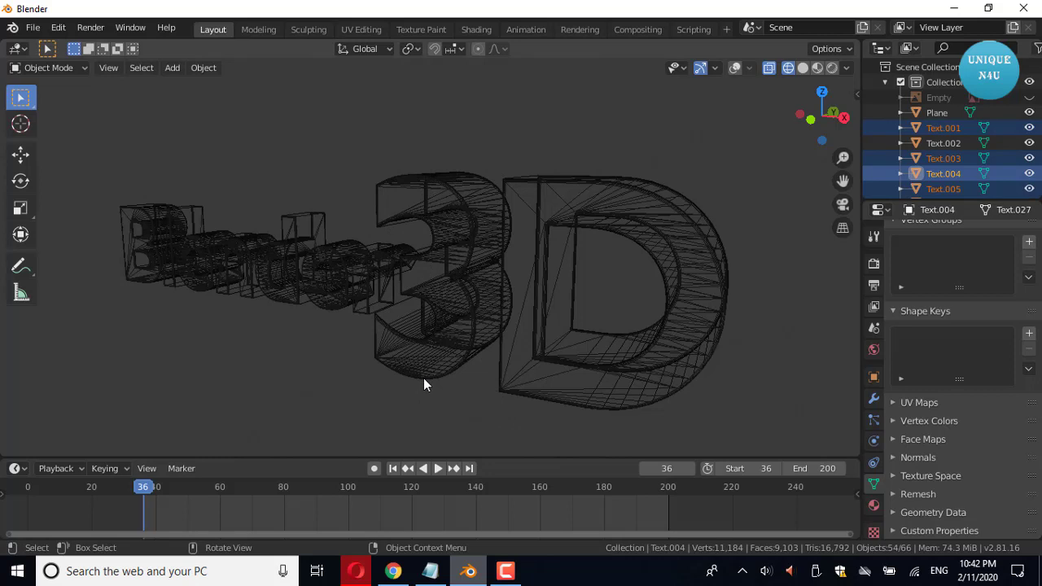
pyautogui.press('KP_1')
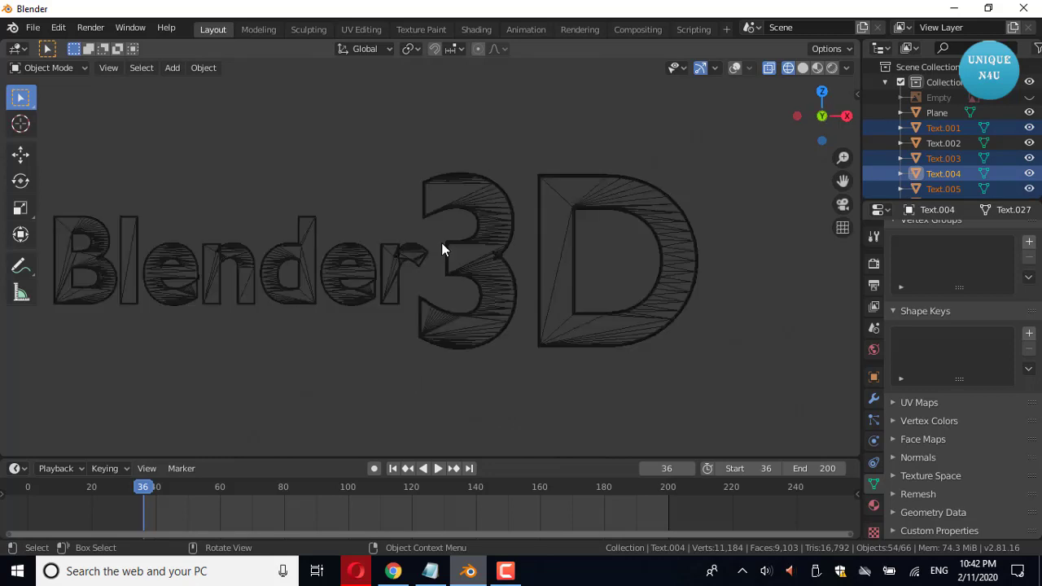
pyautogui.moveTo(430, 232); pyautogui.dragTo(269, 307)
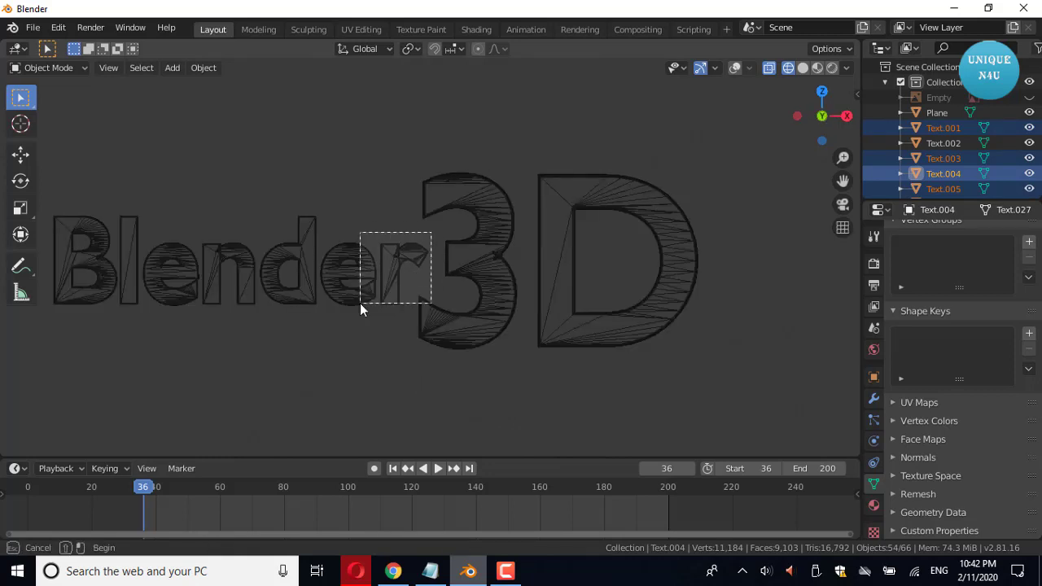
pyautogui.click(736, 70)
pyautogui.click(331, 383)
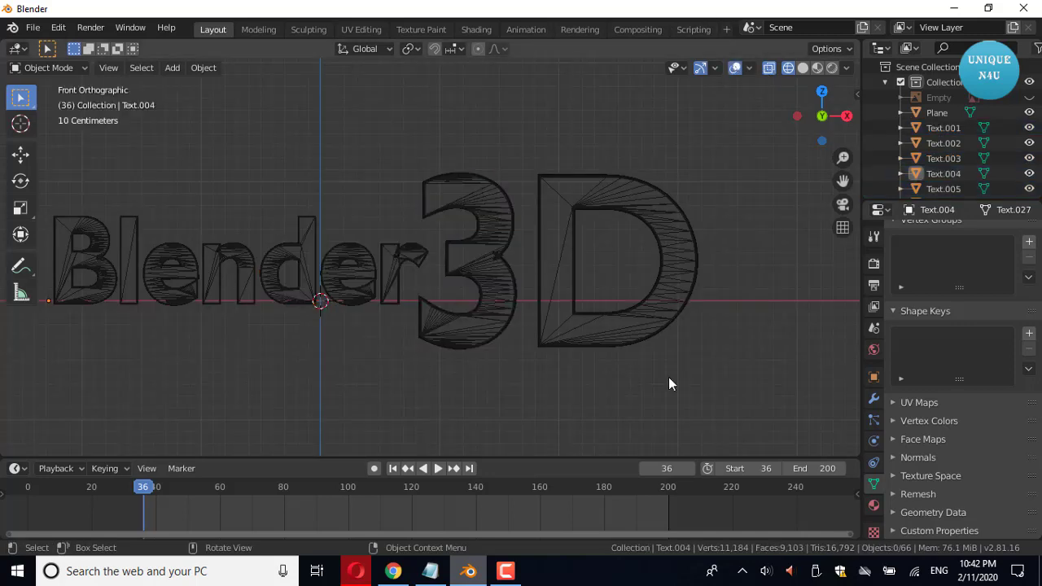
# Shift the 3D letters further right along X, then select the Blender letters in perspective.
pyautogui.moveTo(716, 384); pyautogui.dragTo(443, 152)
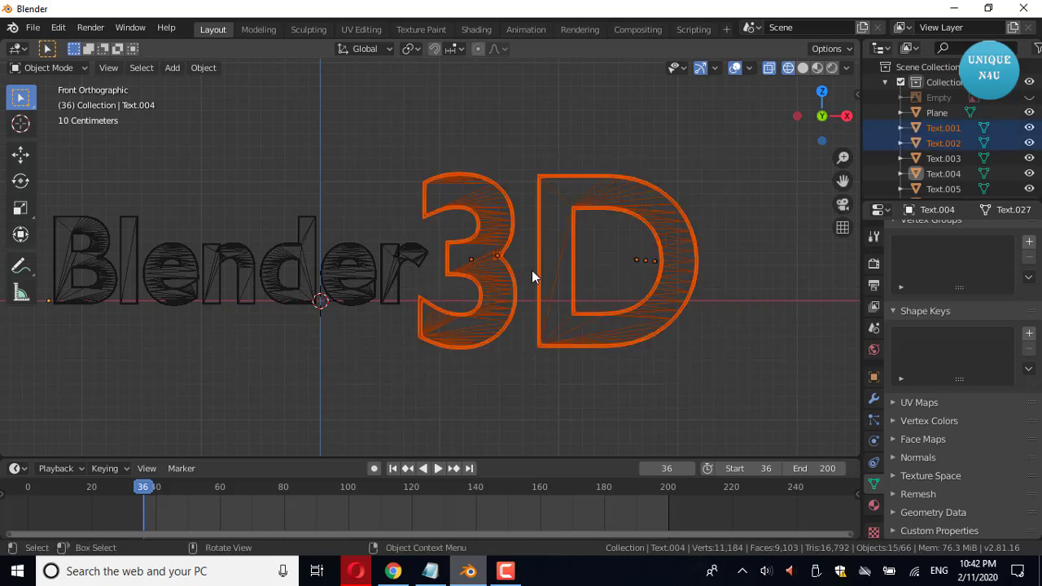
pyautogui.press('g')
pyautogui.press('x')
pyautogui.click(594, 271)
pyautogui.moveTo(408, 336); pyautogui.dragTo(52, 173)
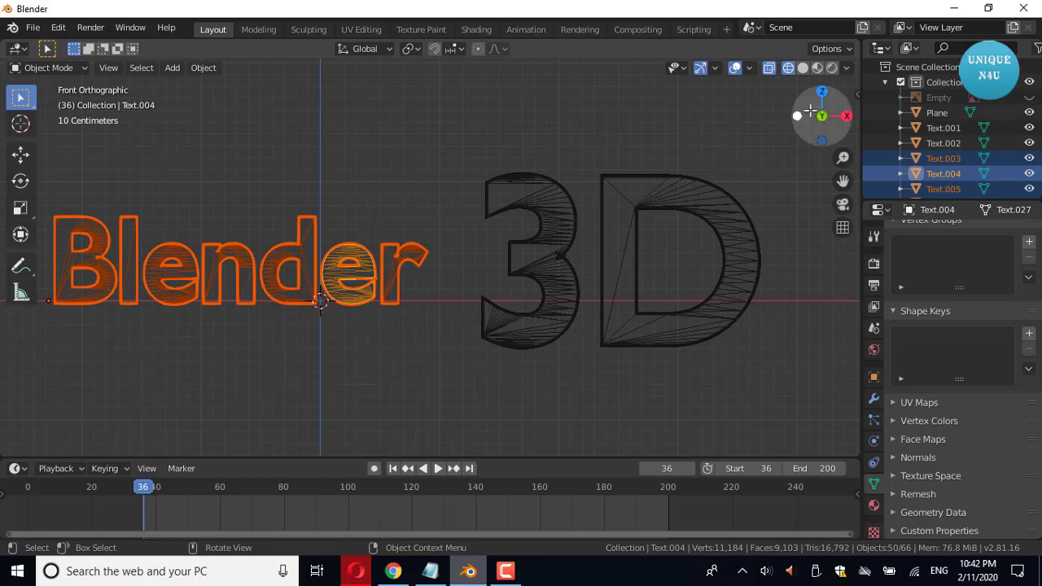
pyautogui.moveTo(814, 112); pyautogui.dragTo(822, 119)
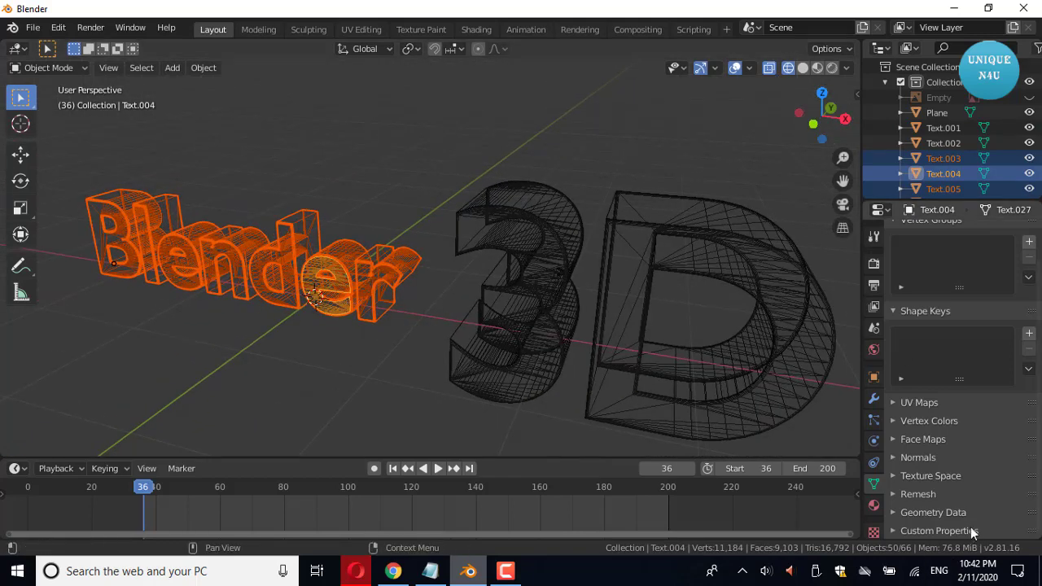
# Give the Blender letters a new material with floor_tiles_06_diff_2k.jpg from Desktop/textures as base colour.
pyautogui.click(874, 505)
pyautogui.click(993, 299)
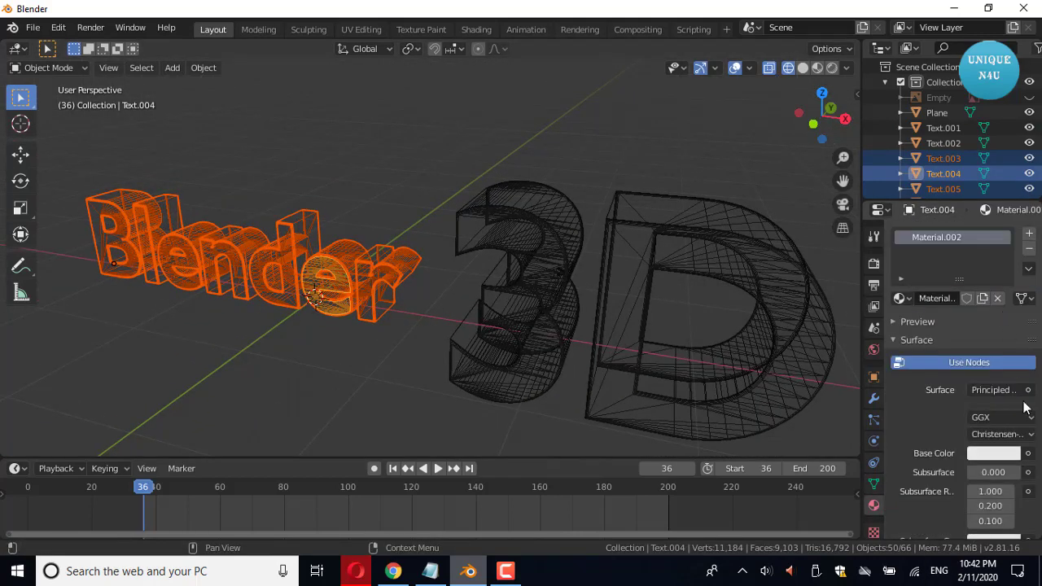
pyautogui.click(1028, 453)
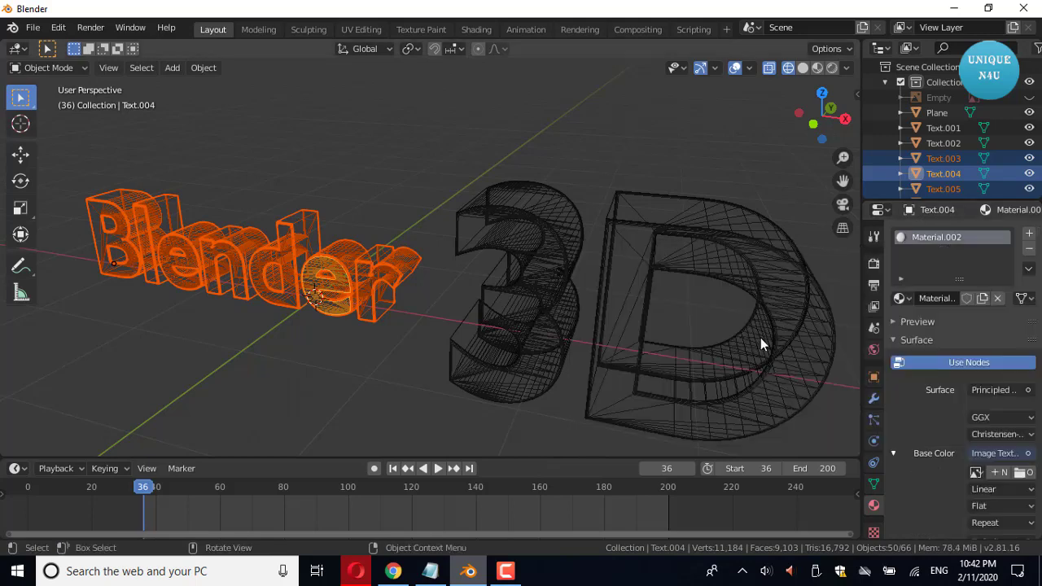
pyautogui.click(761, 337)
pyautogui.click(1025, 473)
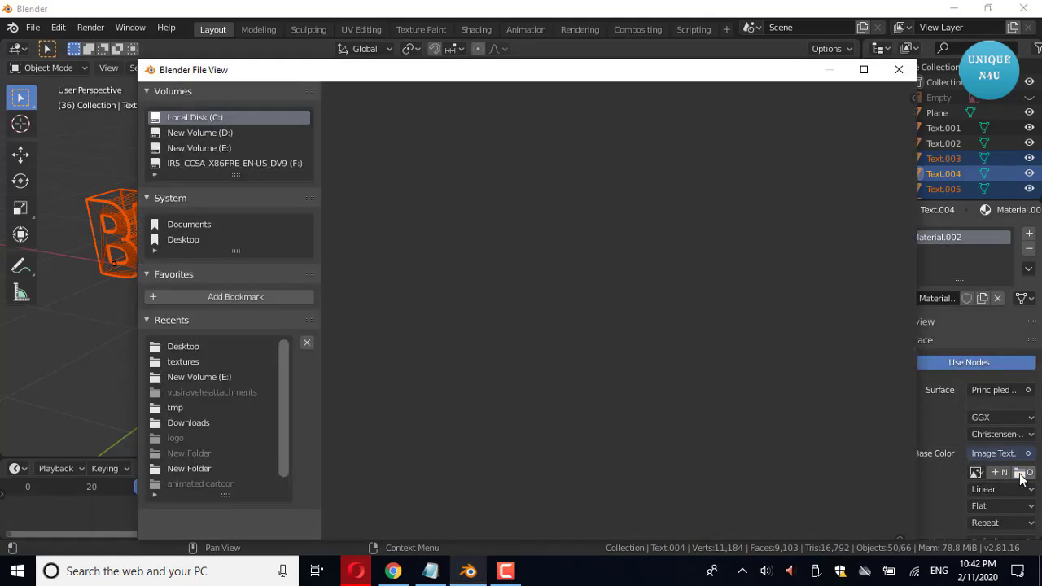
pyautogui.click(186, 240)
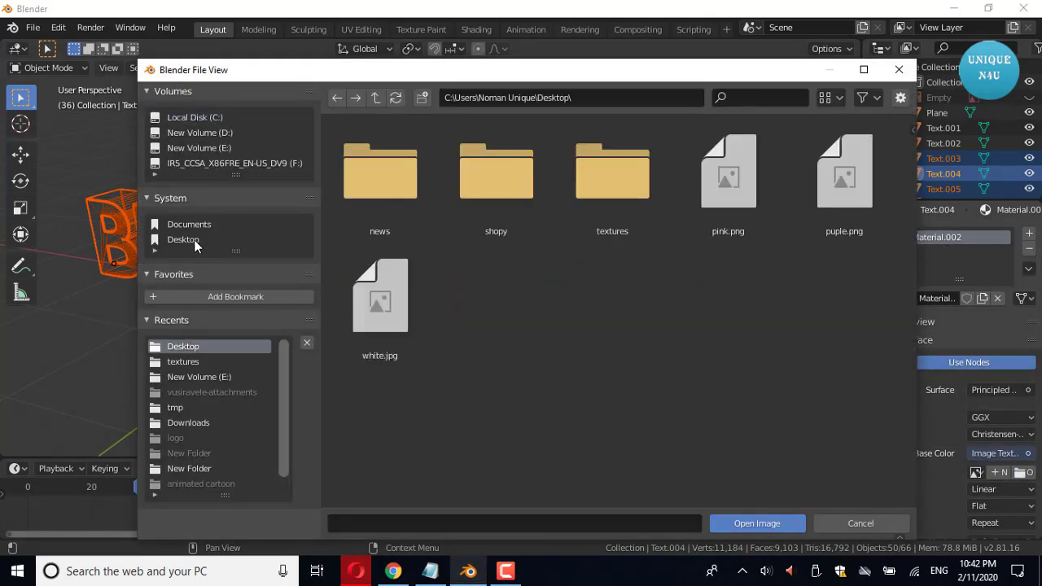
pyautogui.doubleClick(602, 195)
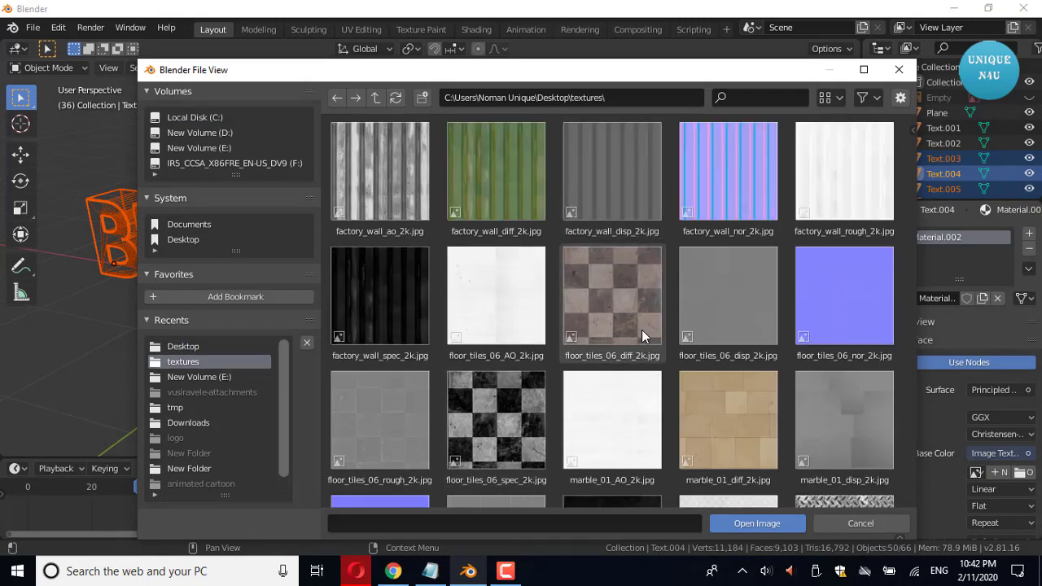
pyautogui.doubleClick(541, 401)
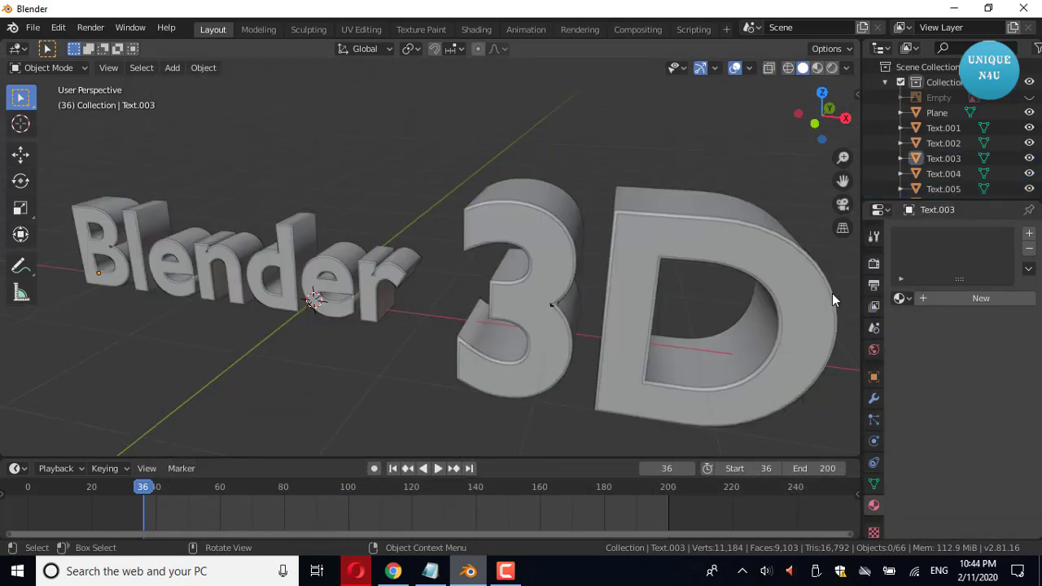
# Toggle overlays off and on, preview the materials, then switch the viewport to wireframe.
pyautogui.click(734, 68)
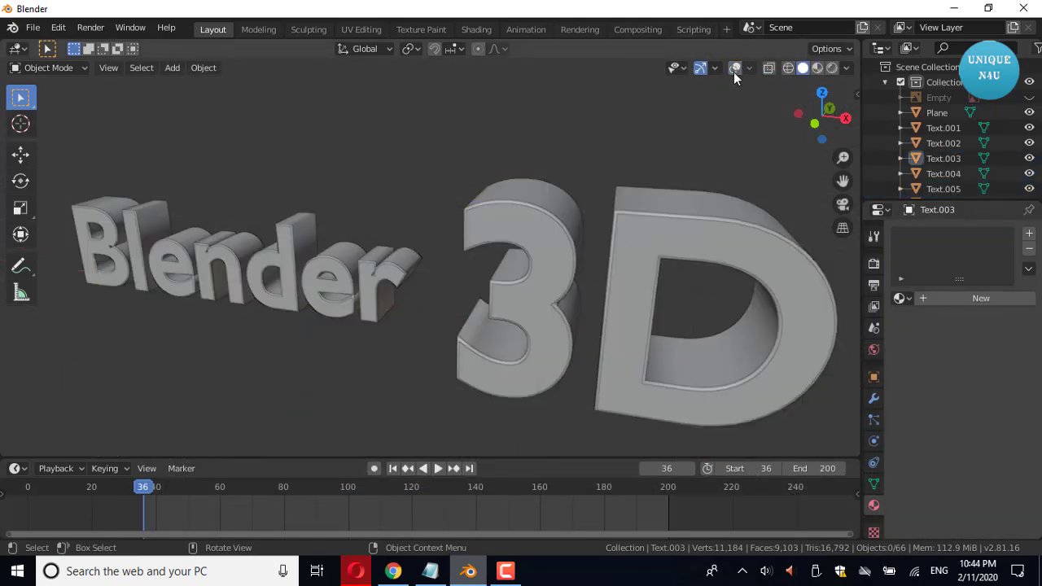
pyautogui.click(732, 68)
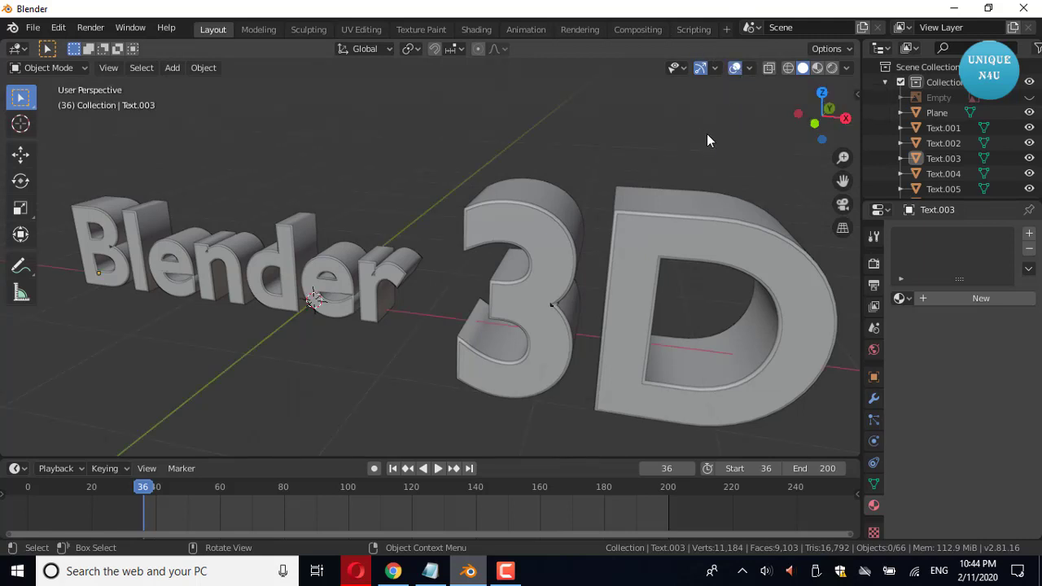
pyautogui.click(816, 70)
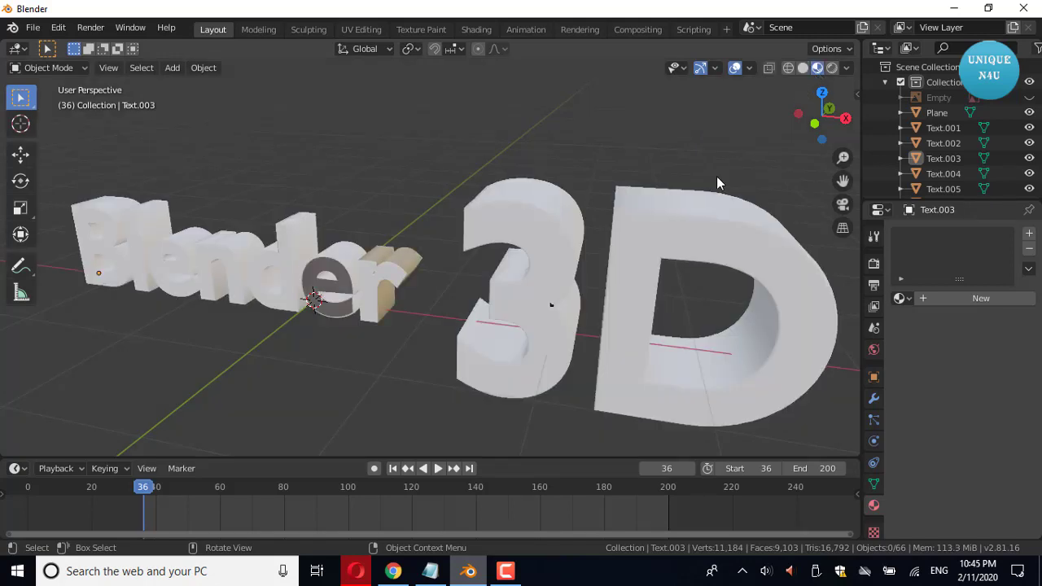
pyautogui.click(788, 68)
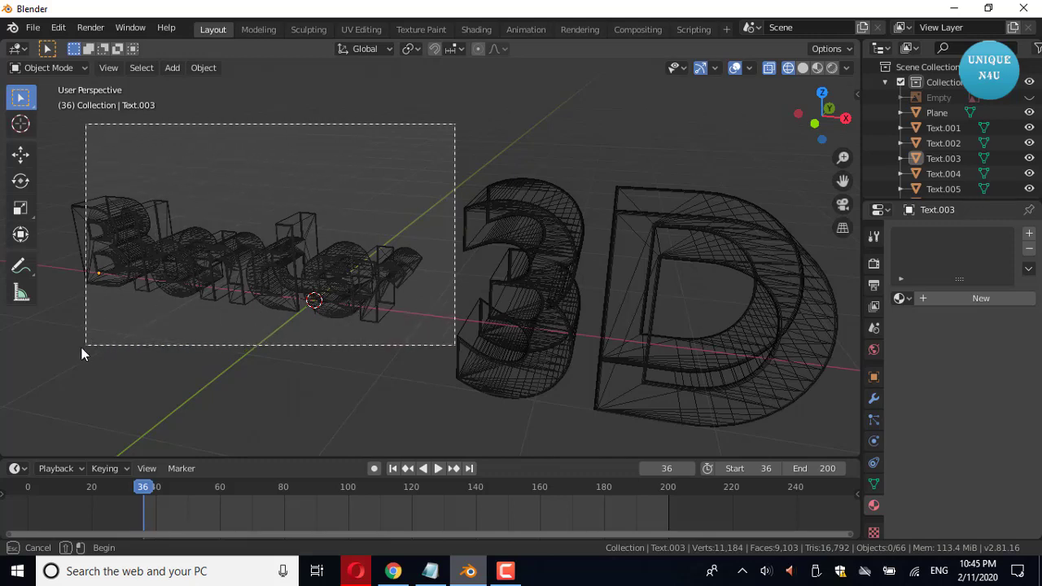
# Join the Blender letters into one object with Ctrl+J, then attempt joining the 3 and D letters.
pyautogui.moveTo(454, 130); pyautogui.dragTo(58, 358)
pyautogui.hotkey('ctrl', 'j')
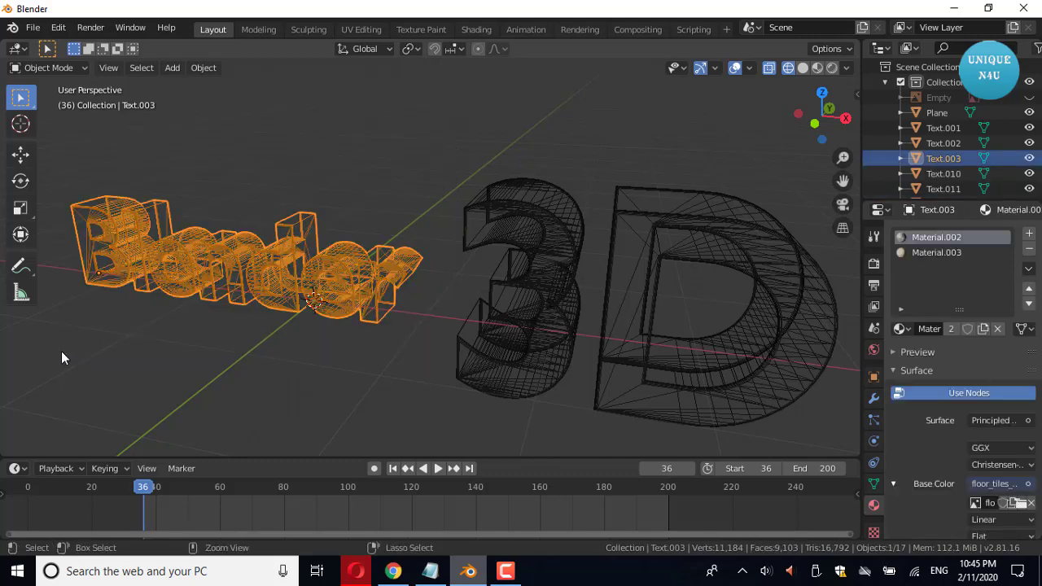
pyautogui.moveTo(731, 127); pyautogui.dragTo(718, 143, button='middle')
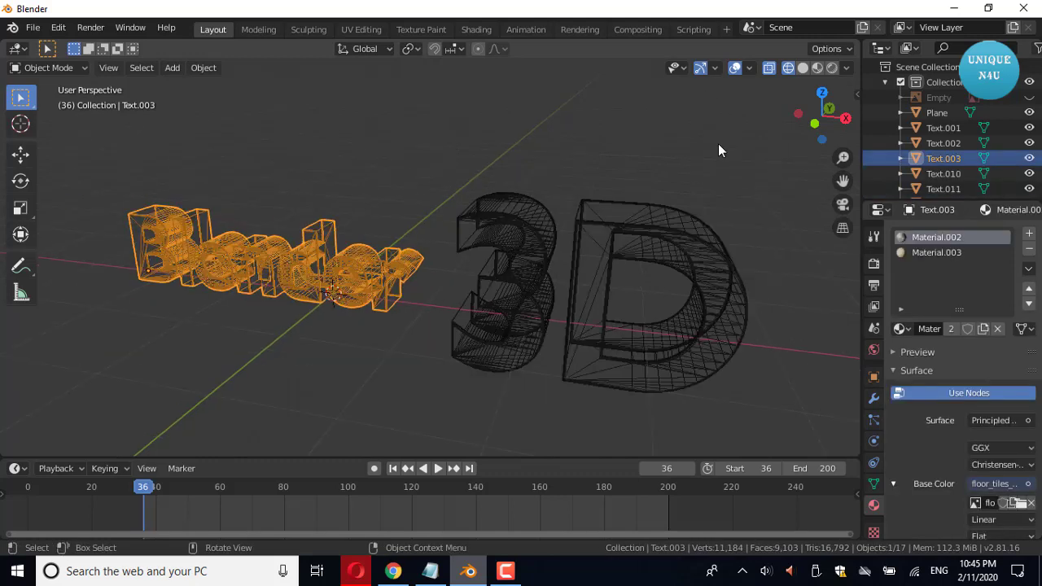
pyautogui.moveTo(778, 151); pyautogui.dragTo(435, 429)
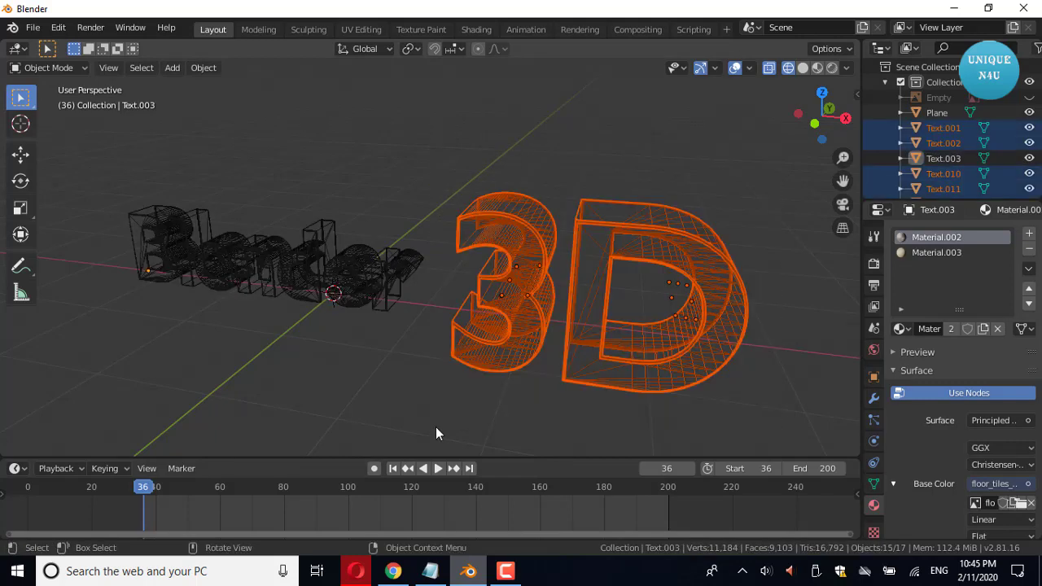
pyautogui.hotkey('ctrl', 'j')
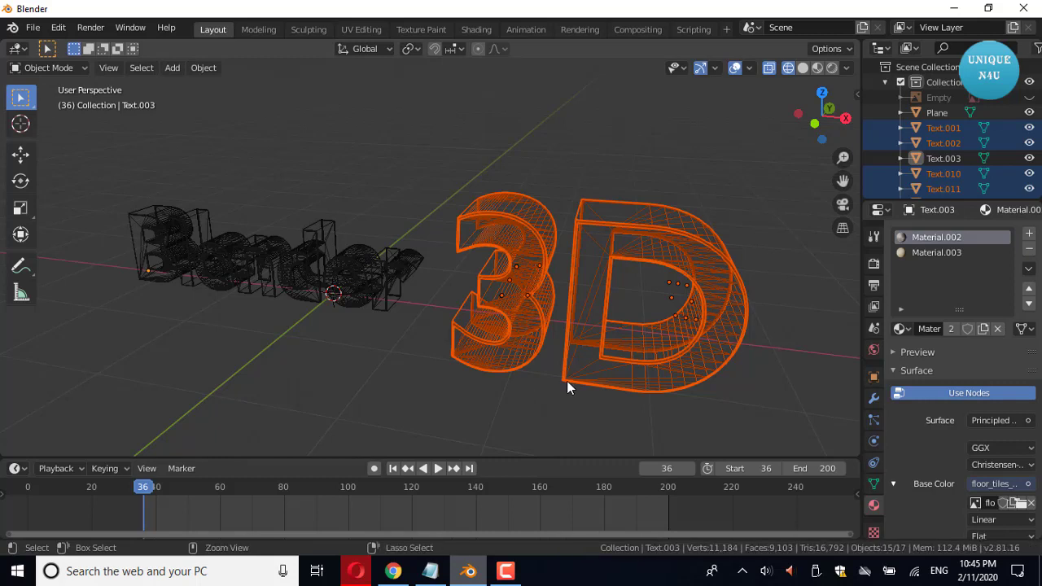
pyautogui.hotkey('ctrl', 'j')
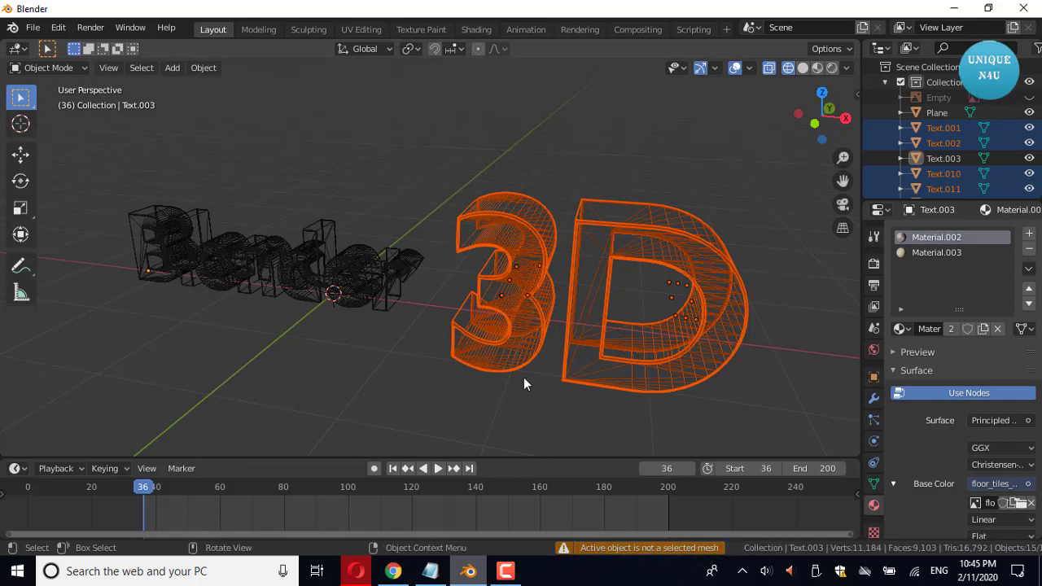
pyautogui.click(203, 69)
pyautogui.moveTo(228, 469)
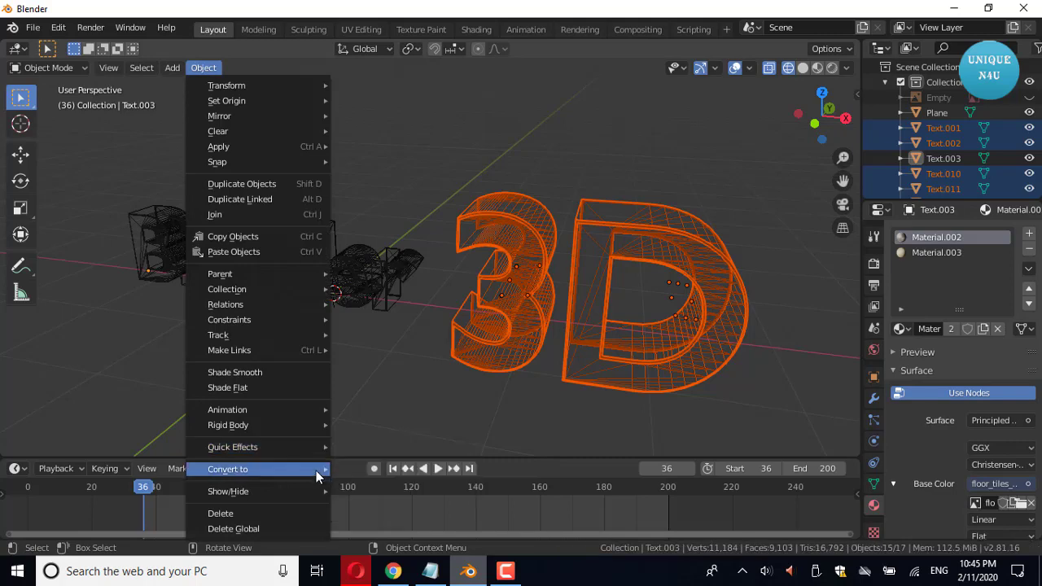
pyautogui.click(396, 398)
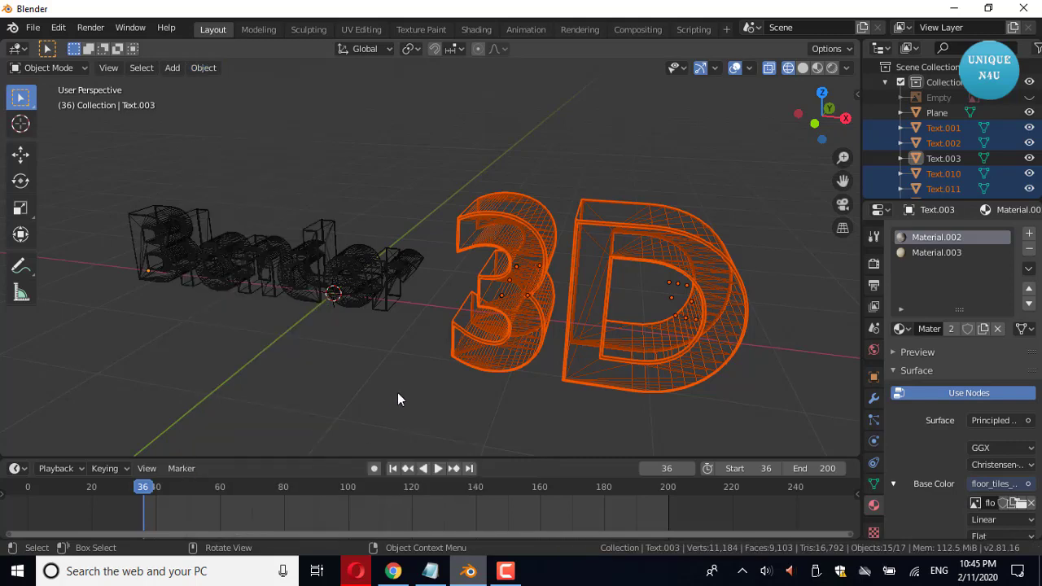
pyautogui.click(714, 199)
pyautogui.moveTo(783, 151); pyautogui.dragTo(434, 419)
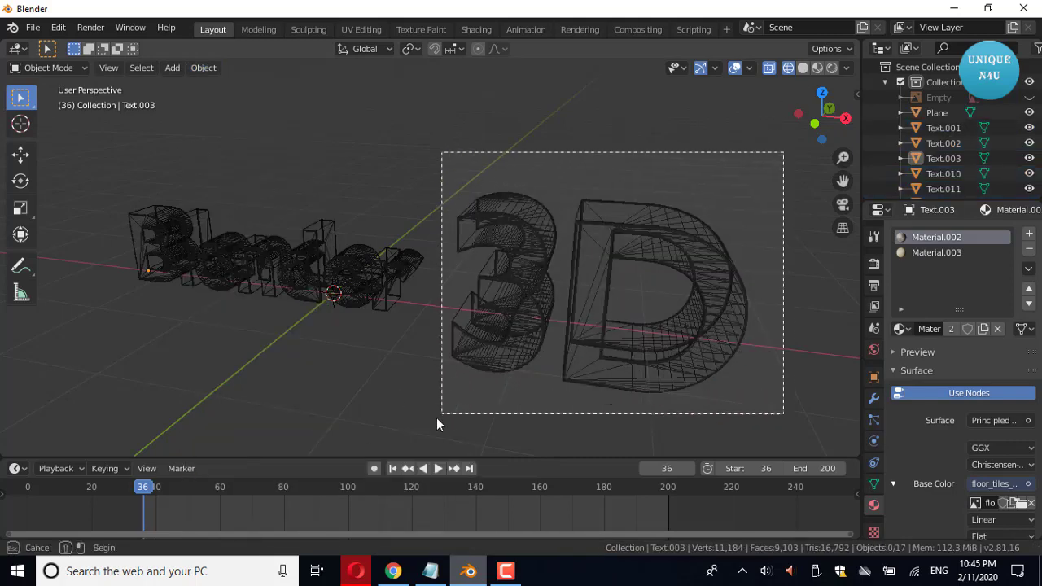
pyautogui.scroll(-5, 957, 166)
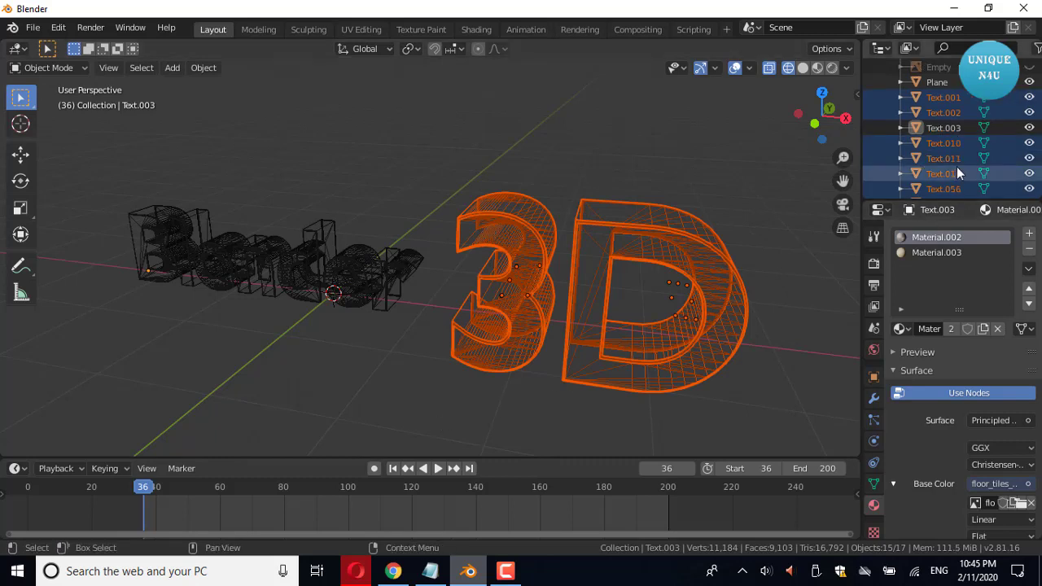
pyautogui.scroll(-3, 956, 166)
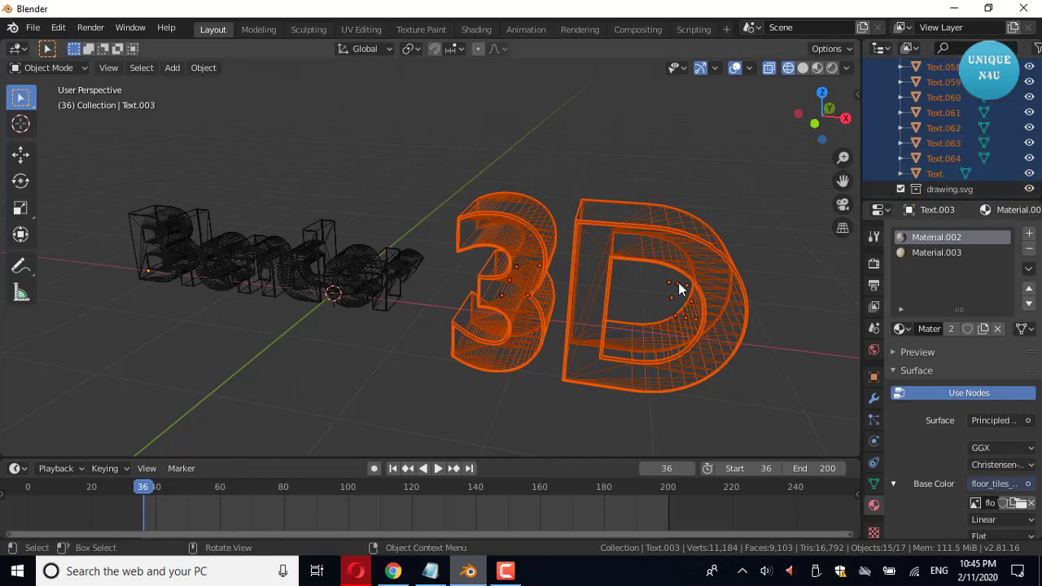
pyautogui.hotkey('ctrl', 'j')
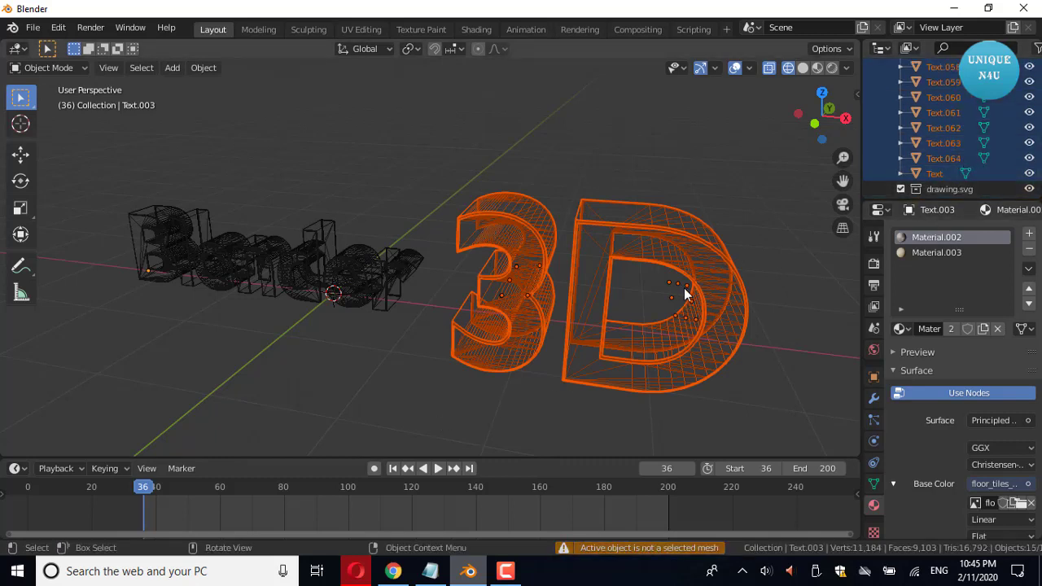
pyautogui.rightClick(726, 287)
pyautogui.click(690, 301)
# Remove Material.002 from the joined Blender text, switch to Material Preview, and select every '3D' letter piece.
pyautogui.moveTo(430, 162); pyautogui.dragTo(116, 356)
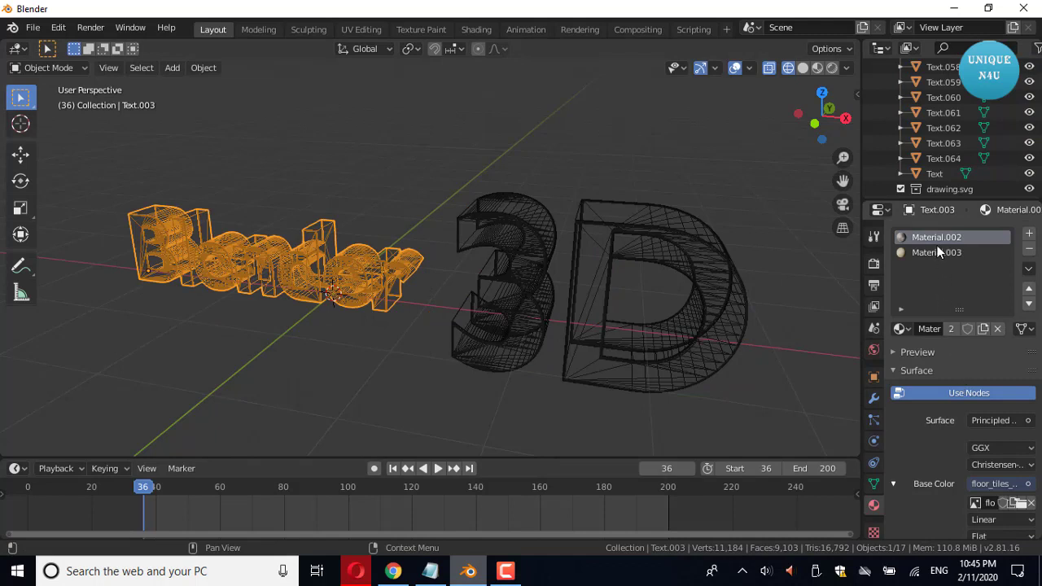
pyautogui.click(1028, 249)
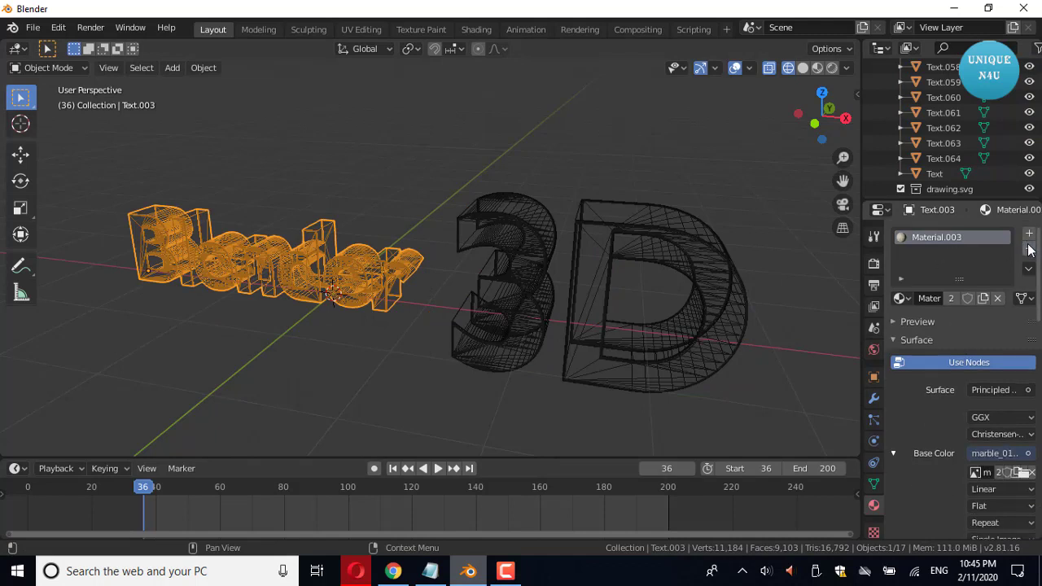
pyautogui.click(817, 68)
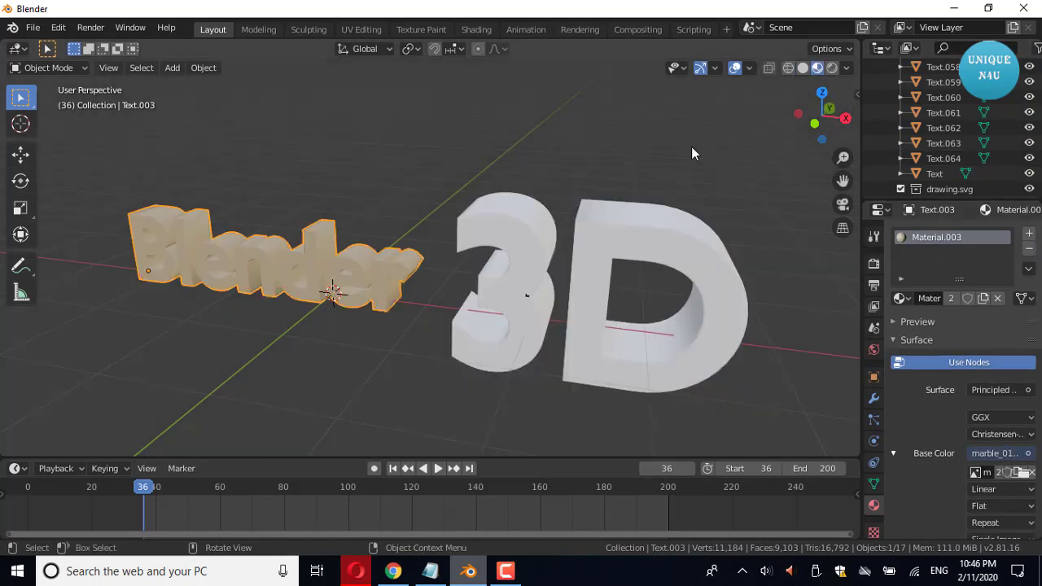
pyautogui.click(583, 337)
pyautogui.moveTo(758, 153); pyautogui.dragTo(438, 423)
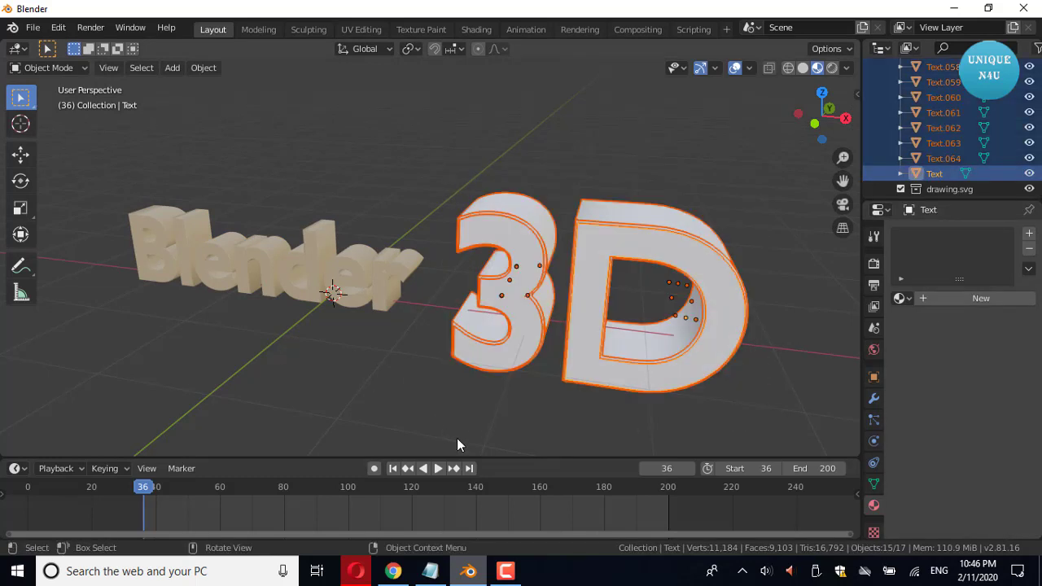
# Join the '3D' pieces into one object and give it a new material with an image-texture base colour.
pyautogui.hotkey('ctrl', 'j')
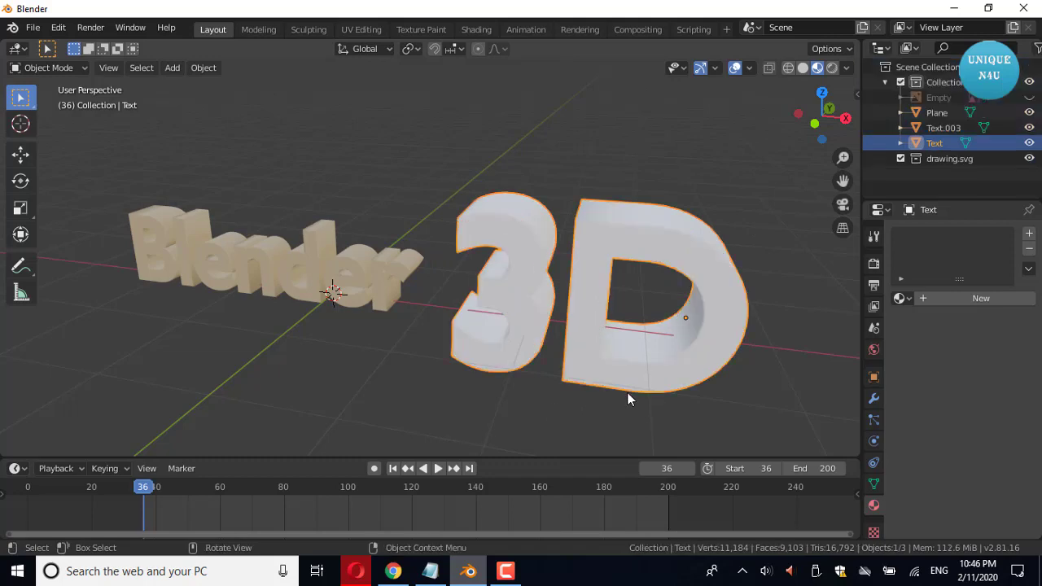
pyautogui.click(997, 300)
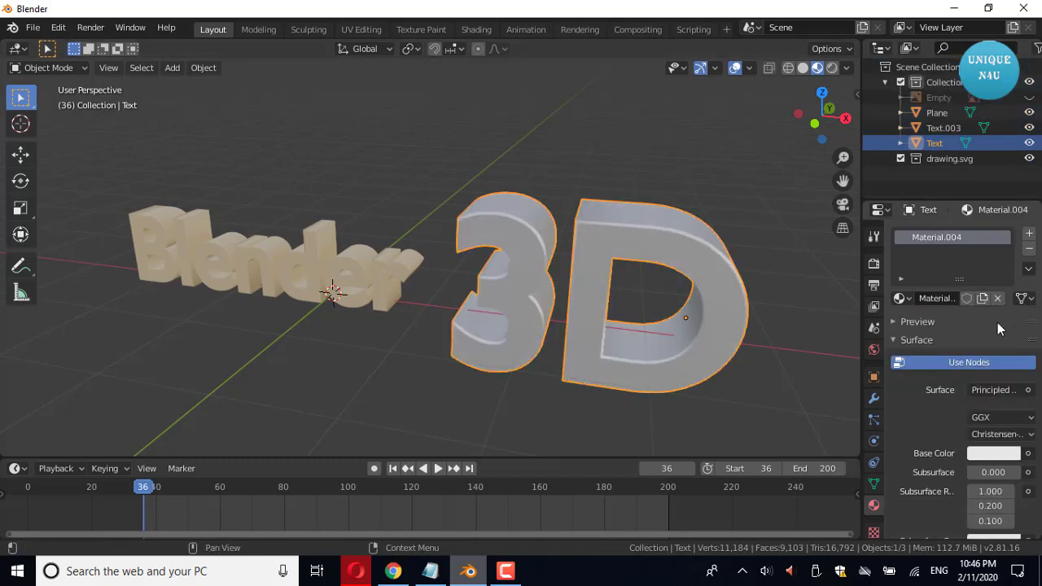
pyautogui.click(1029, 453)
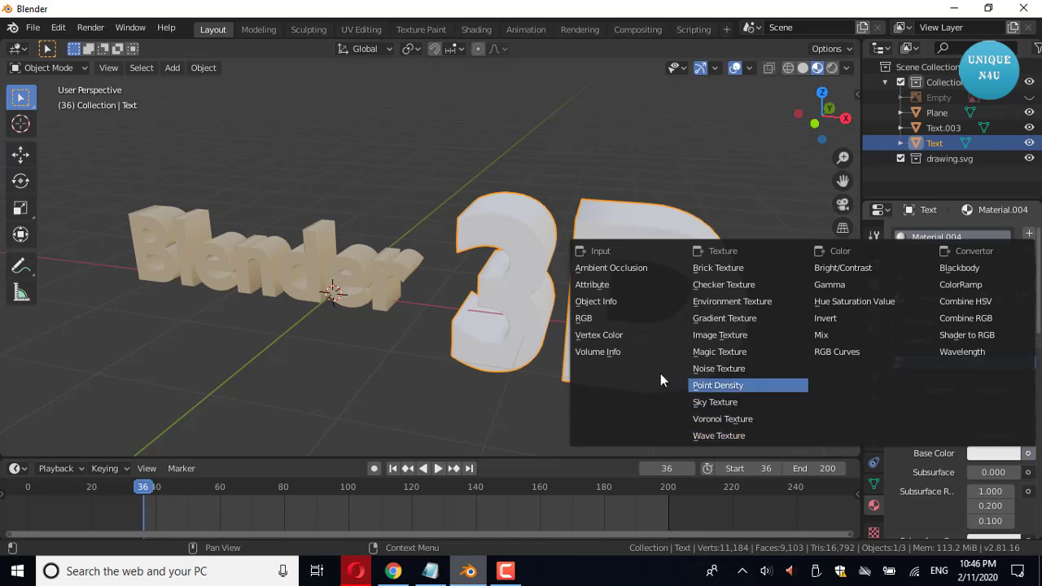
pyautogui.click(724, 334)
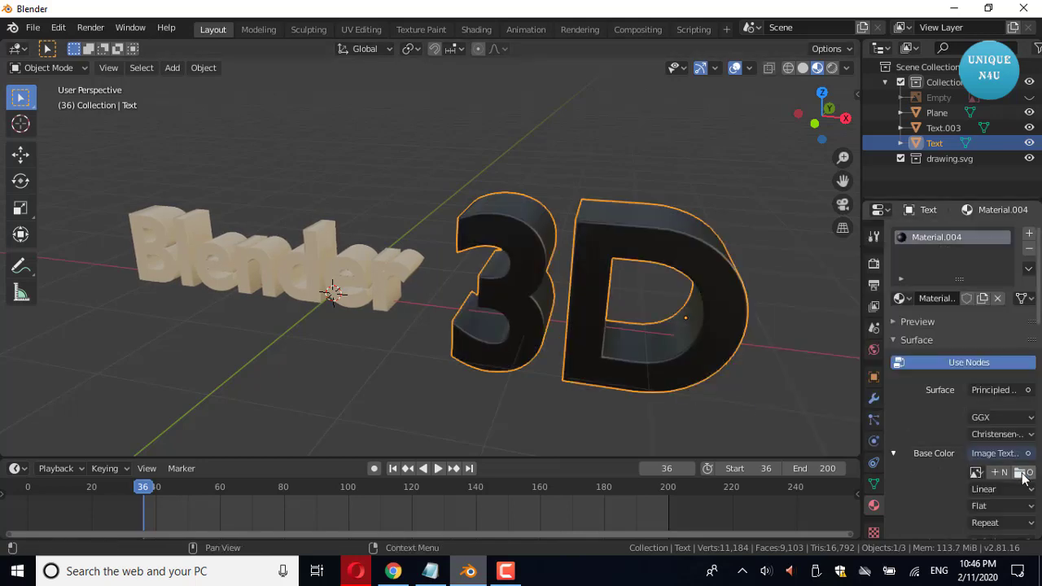
# Load floor_tiles_06_spec_2k.jpg from the textures folder as the base-colour image.
pyautogui.click(1019, 473)
pyautogui.doubleClick(205, 347)
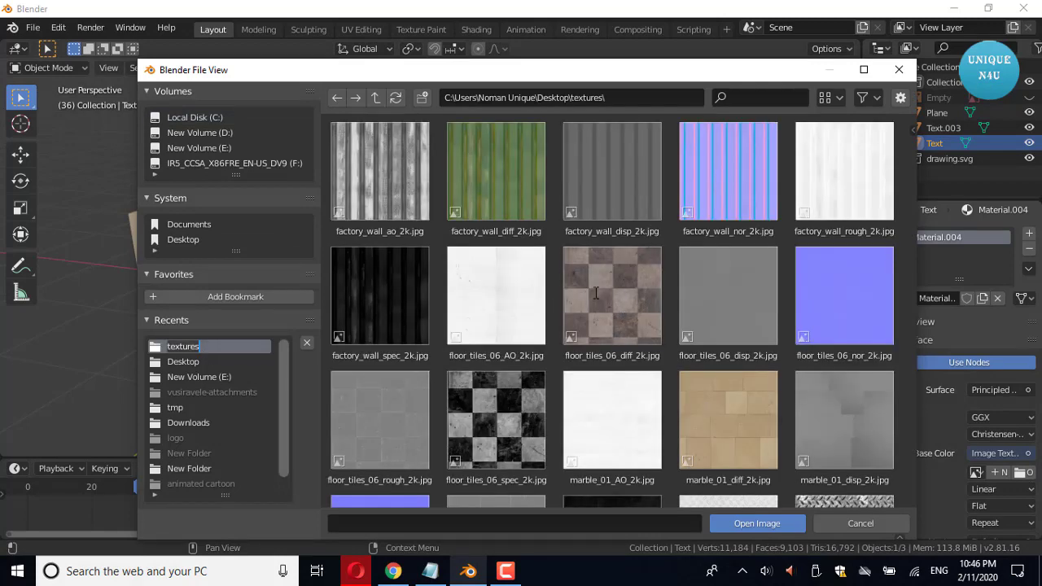
pyautogui.scroll(-5, 595, 301)
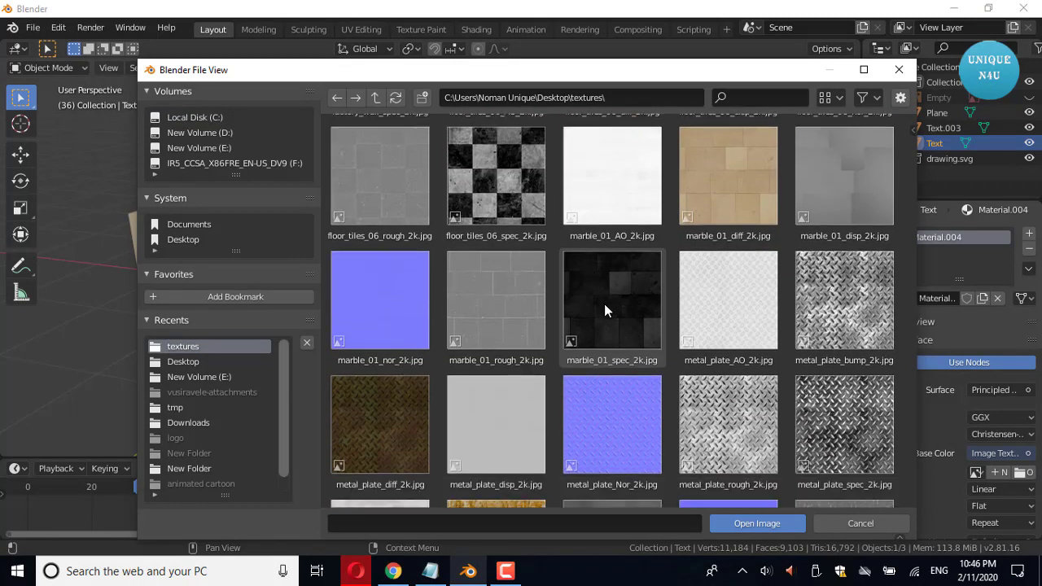
pyautogui.scroll(3, 604, 300)
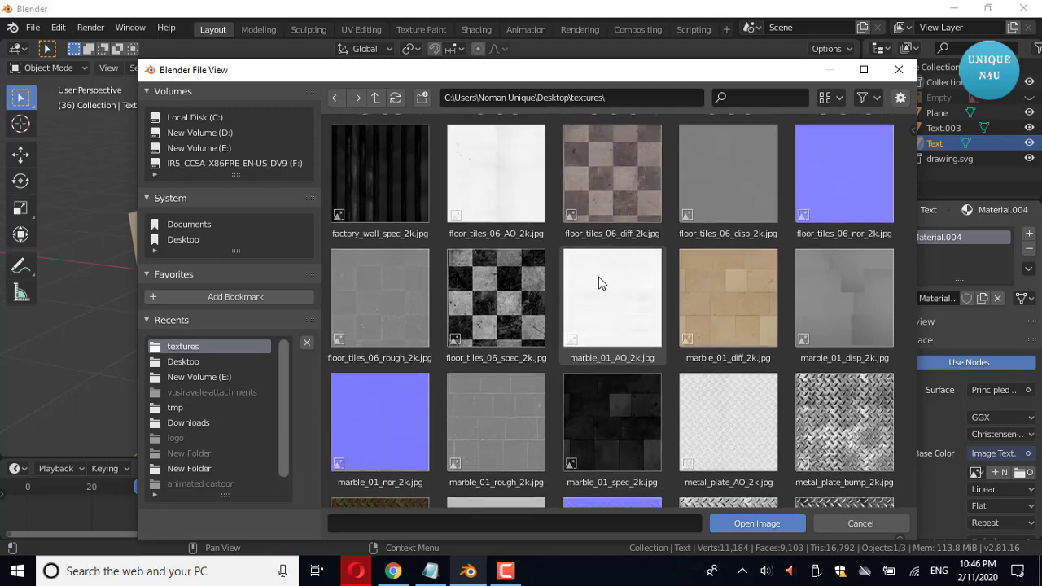
pyautogui.doubleClick(518, 293)
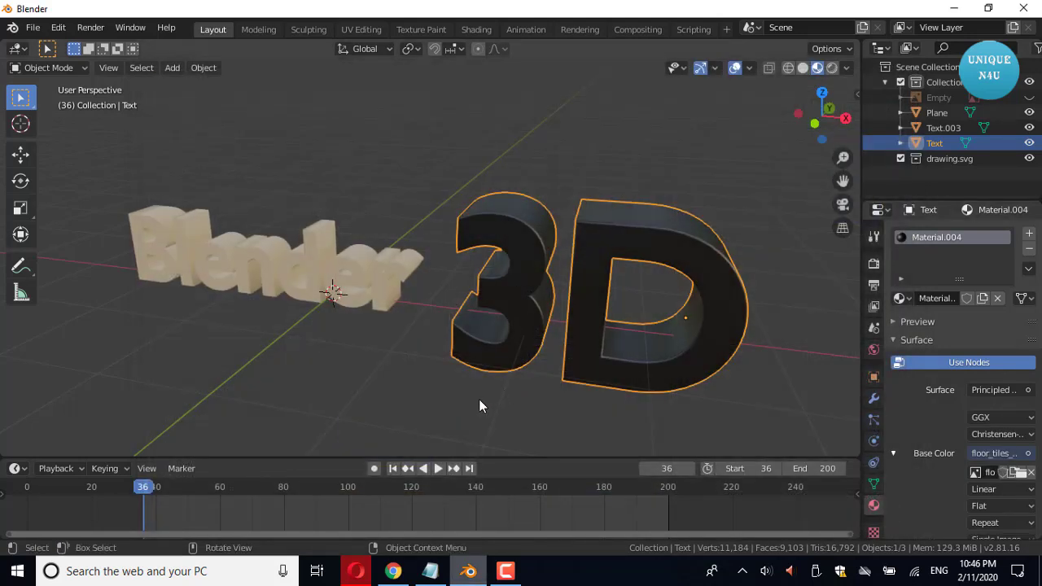
# Reselect the 3D text and reassign the floor_tiles_06_spec image to its texture.
pyautogui.click(770, 321)
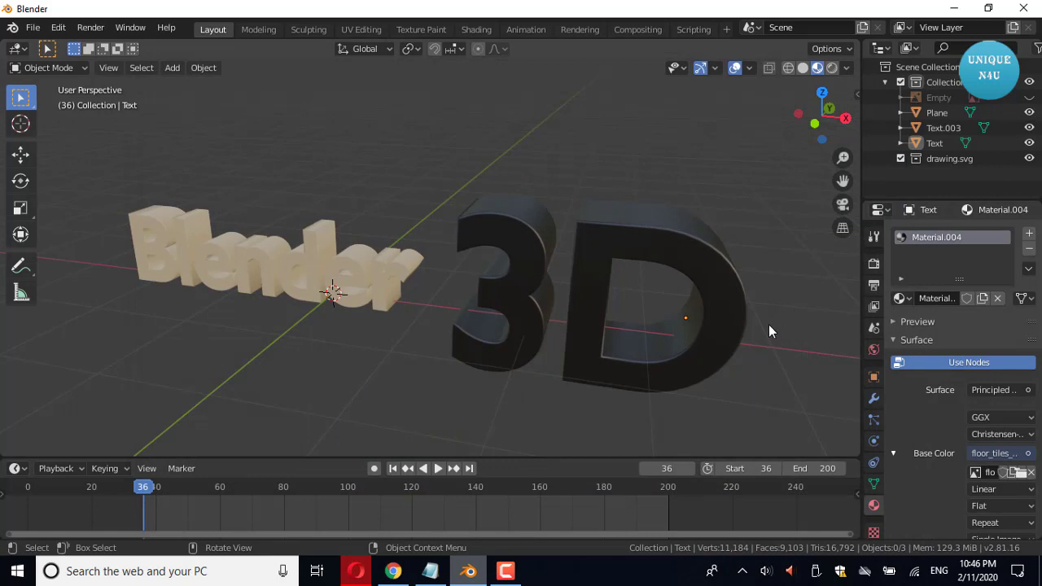
pyautogui.click(729, 336)
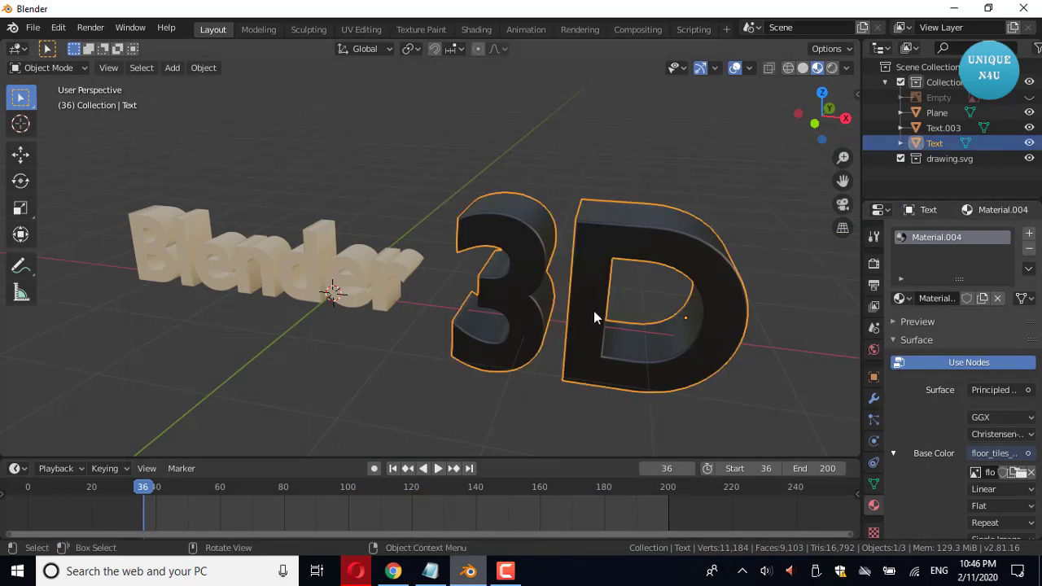
pyautogui.click(424, 390)
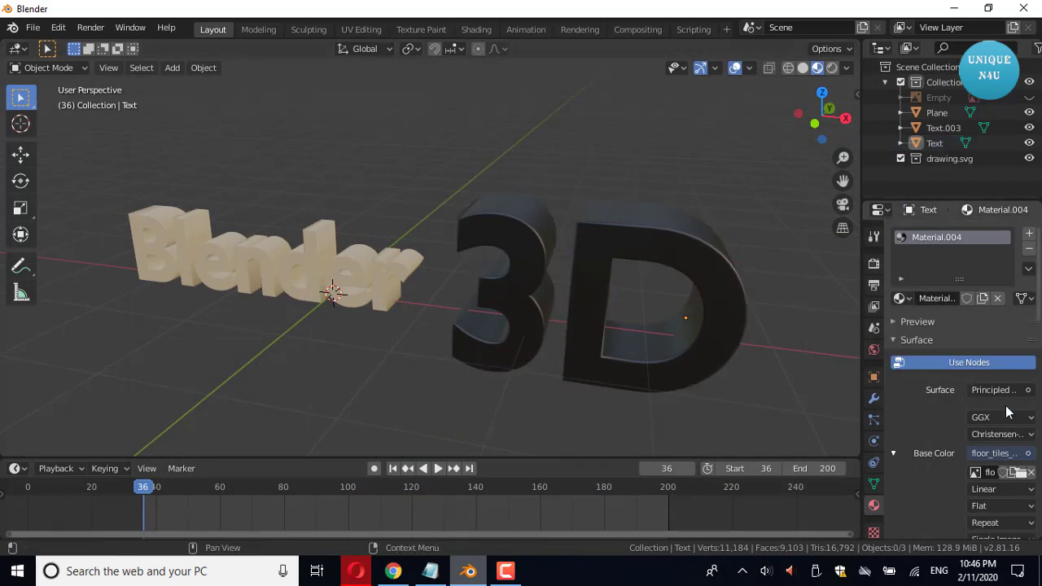
pyautogui.click(1022, 472)
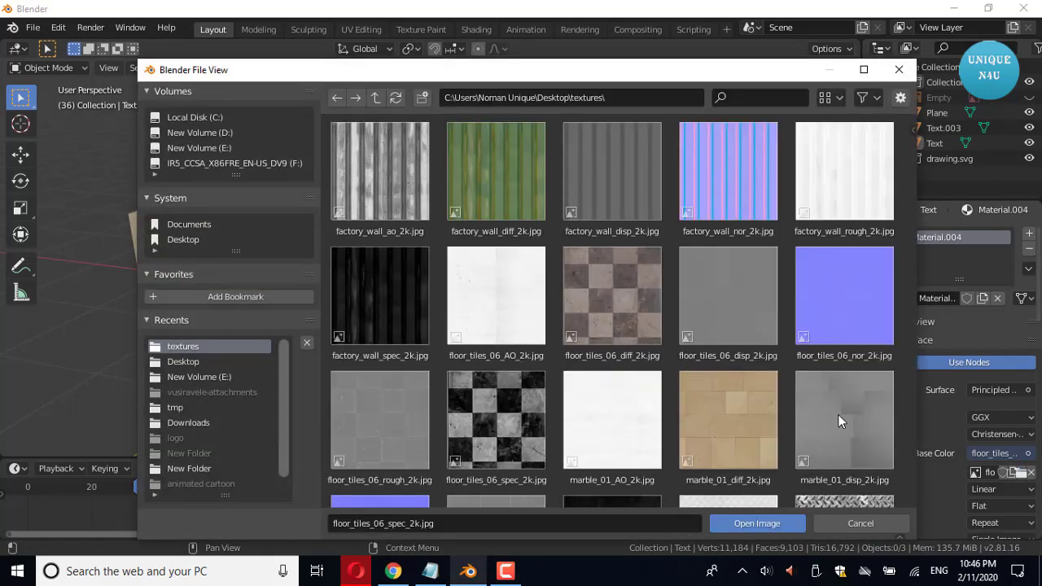
pyautogui.doubleClick(615, 294)
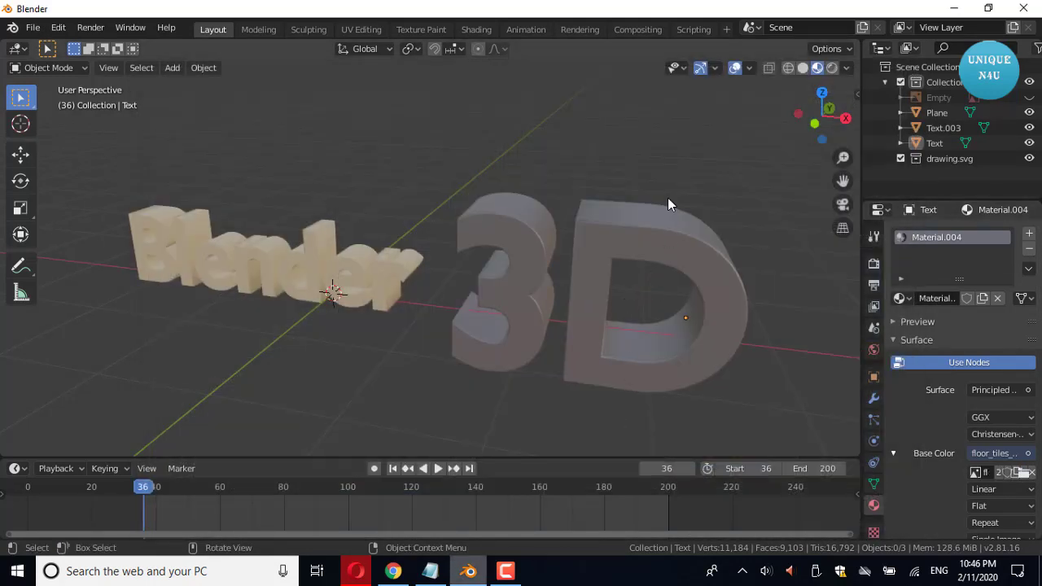
pyautogui.scroll(3, 665, 205)
pyautogui.scroll(-1, 666, 206)
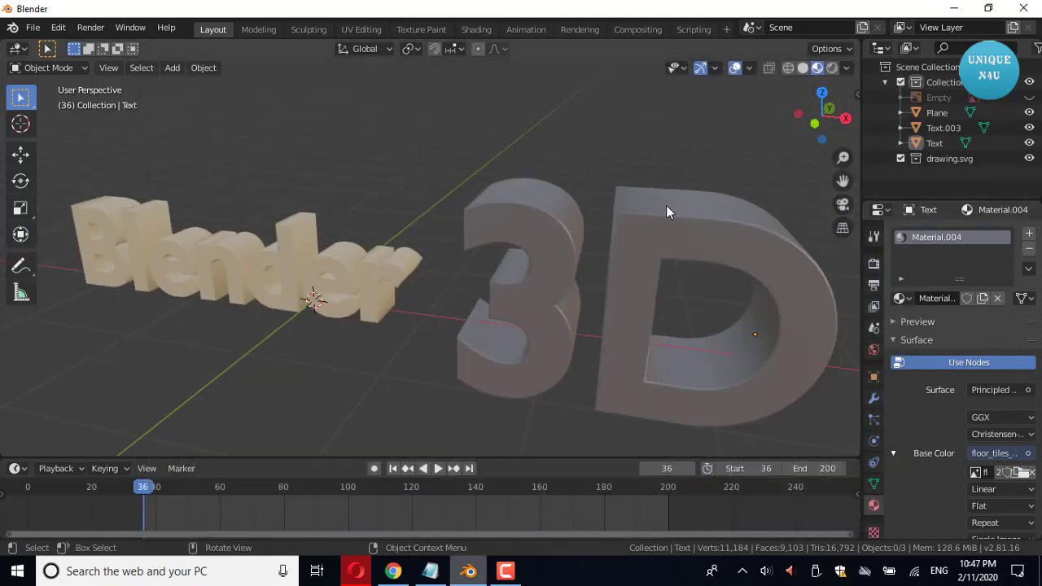
# Hide overlays and, in front view, slide the 3D text along X right next to 'Blender'.
pyautogui.click(734, 69)
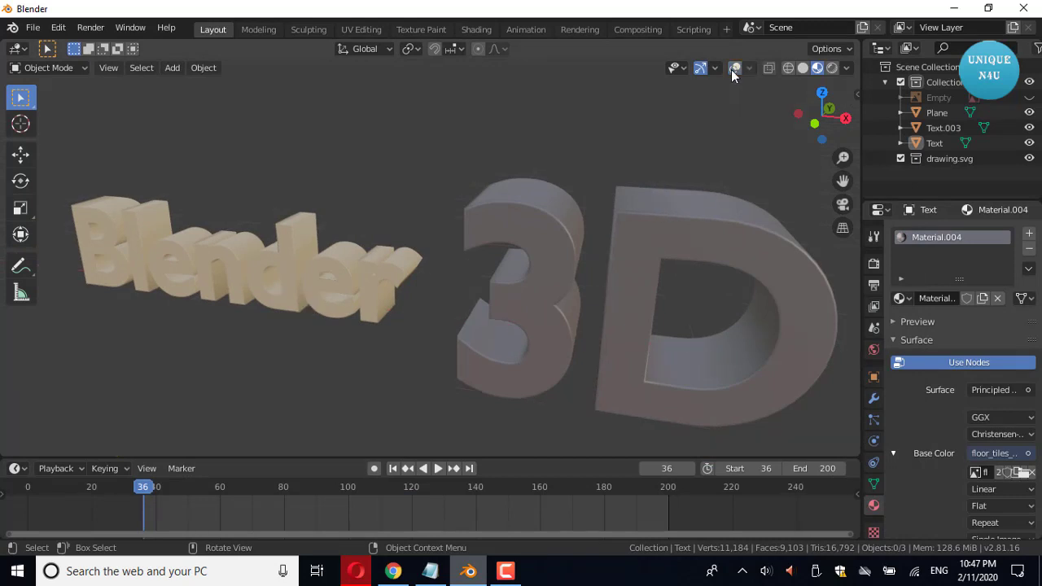
pyautogui.click(640, 298)
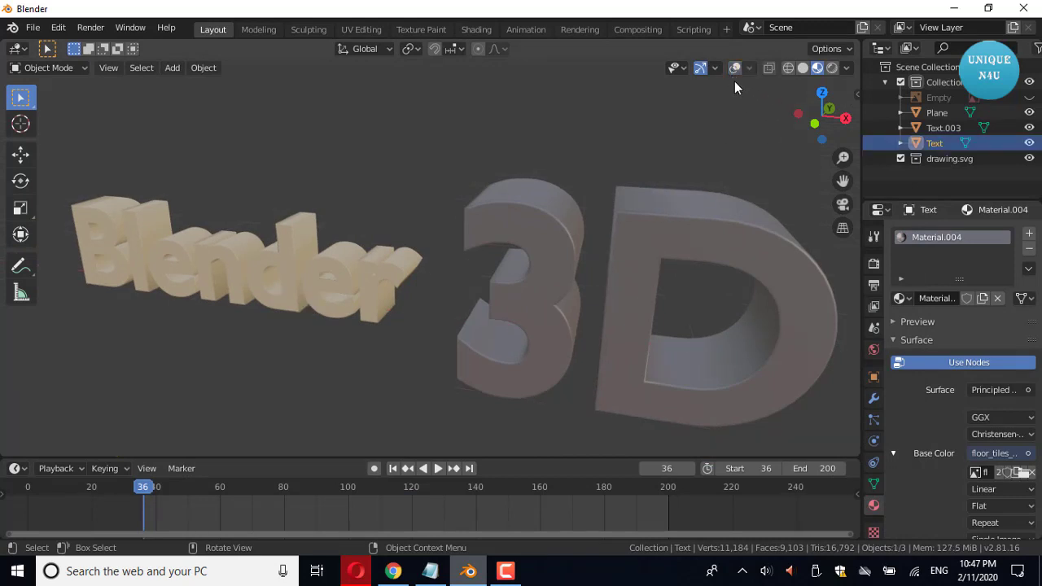
pyautogui.press('KP_1')
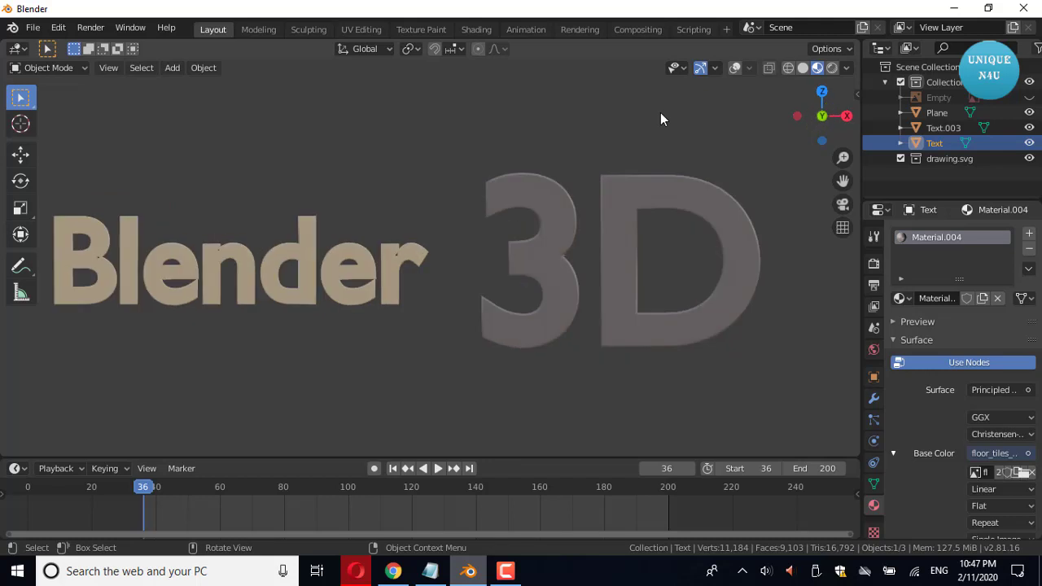
pyautogui.press('g')
pyautogui.press('x')
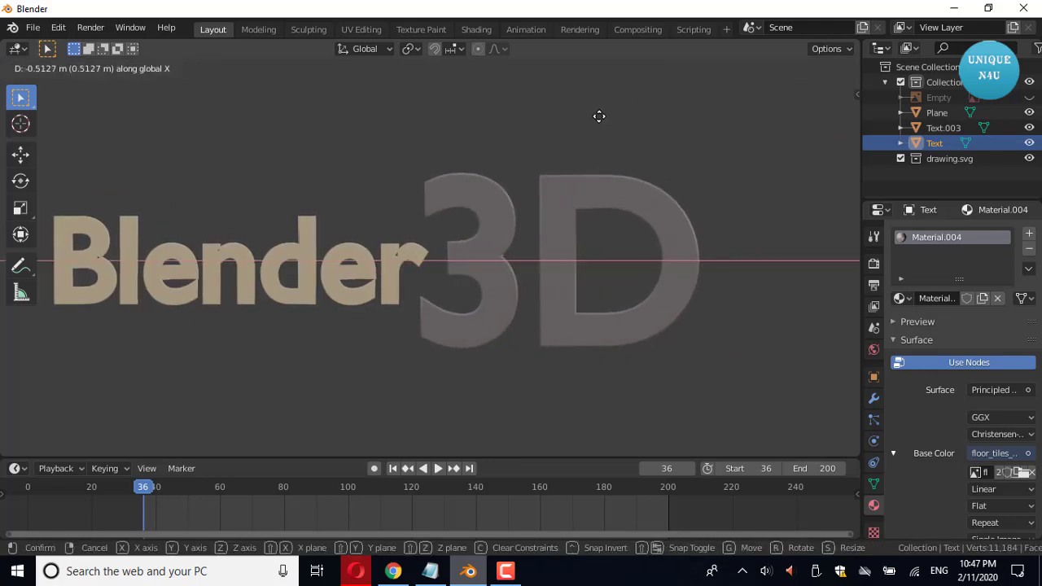
pyautogui.click(599, 117)
# Cancel a second move and orbit and zoom to an angled perspective view.
pyautogui.press('g')
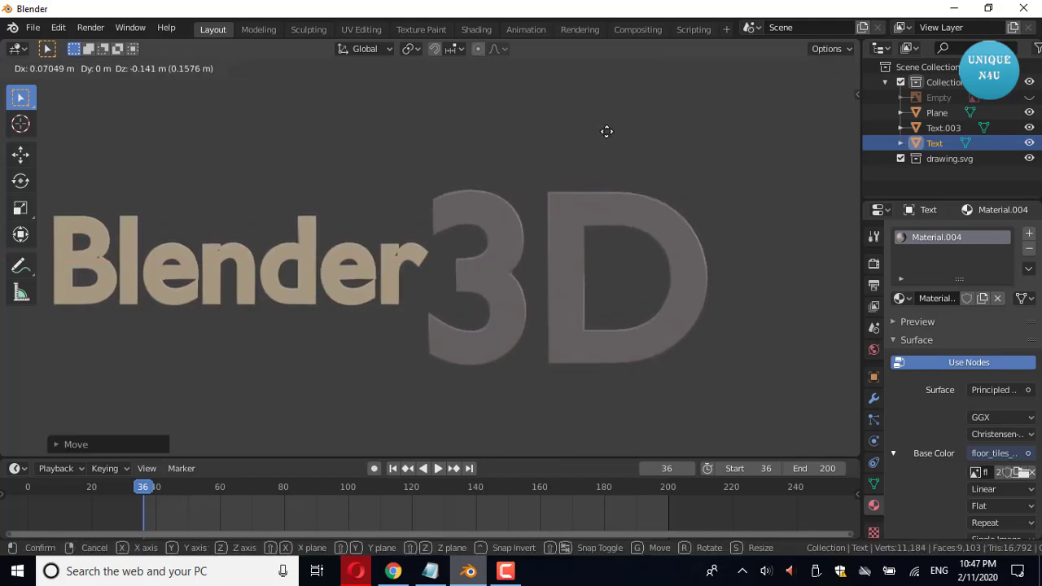
pyautogui.press('Escape')
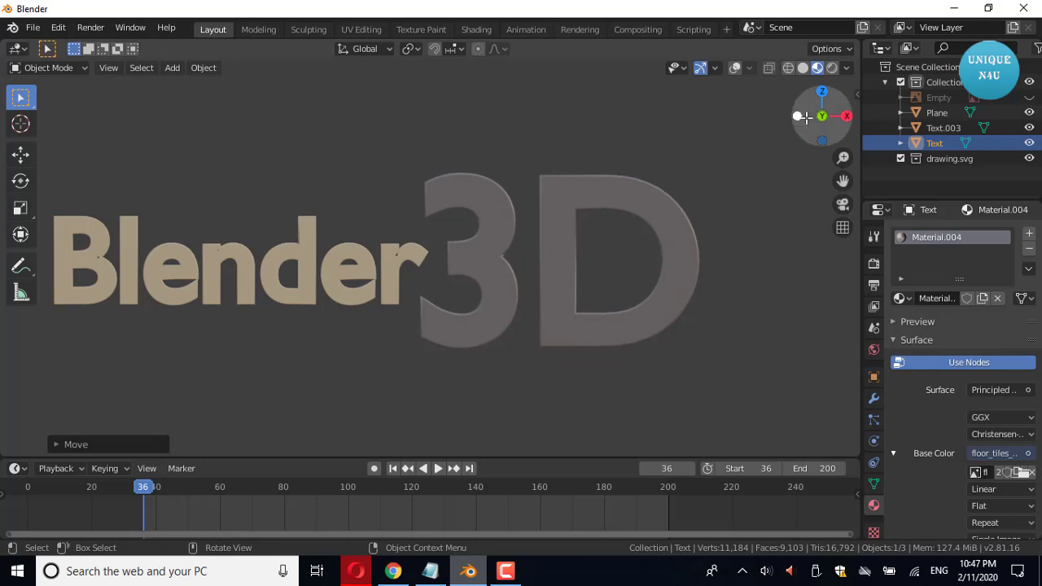
pyautogui.moveTo(822, 115); pyautogui.dragTo(843, 122)
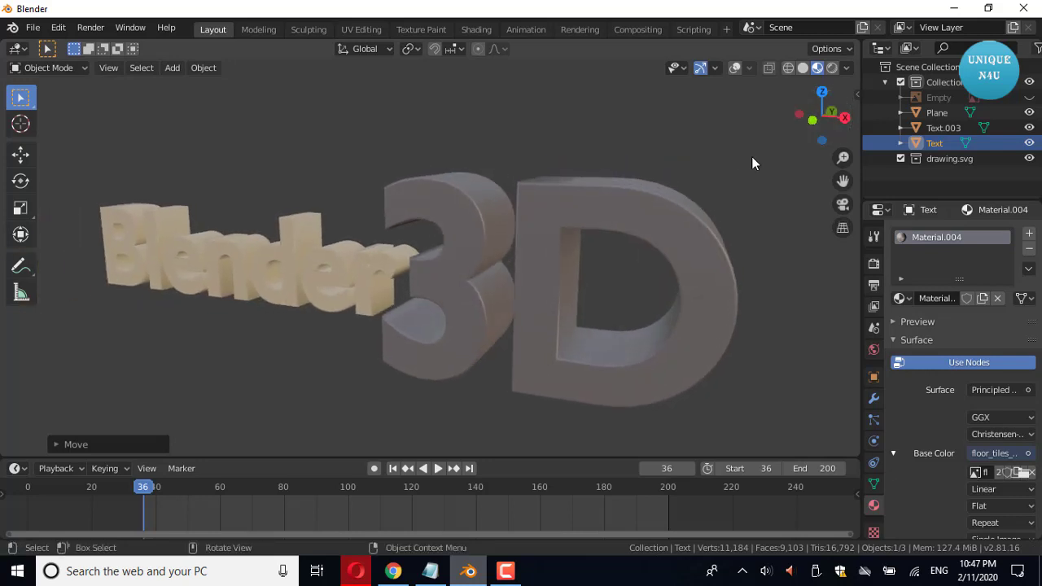
pyautogui.scroll(2, 766, 158)
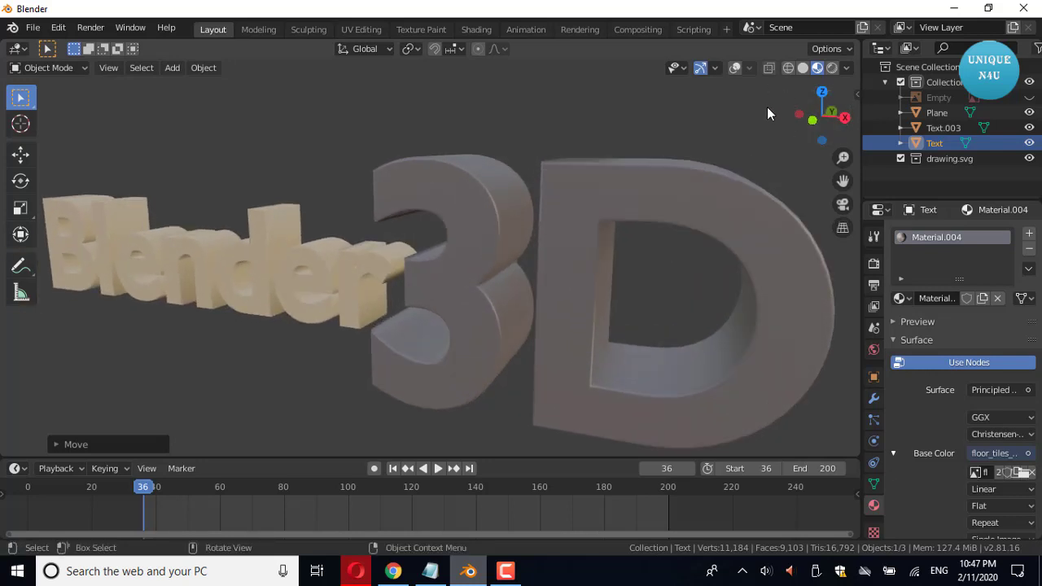
pyautogui.moveTo(820, 116)
pyautogui.mouseDown()
pyautogui.moveTo(832, 119)
pyautogui.moveTo(765, 172)
pyautogui.mouseUp()
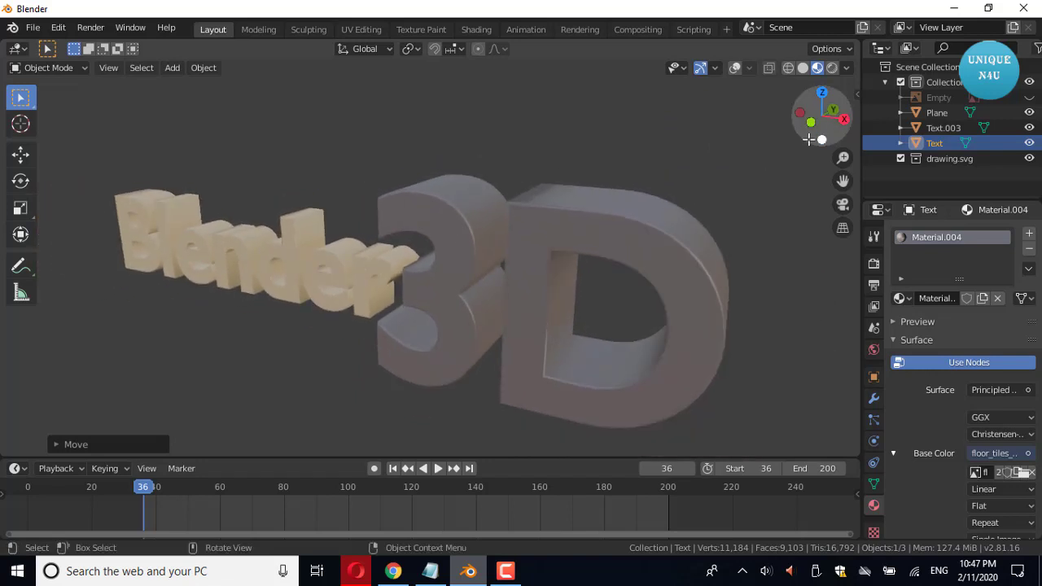
pyautogui.moveTo(836, 181); pyautogui.dragTo(825, 186)
pyautogui.scroll(2, 825, 186)
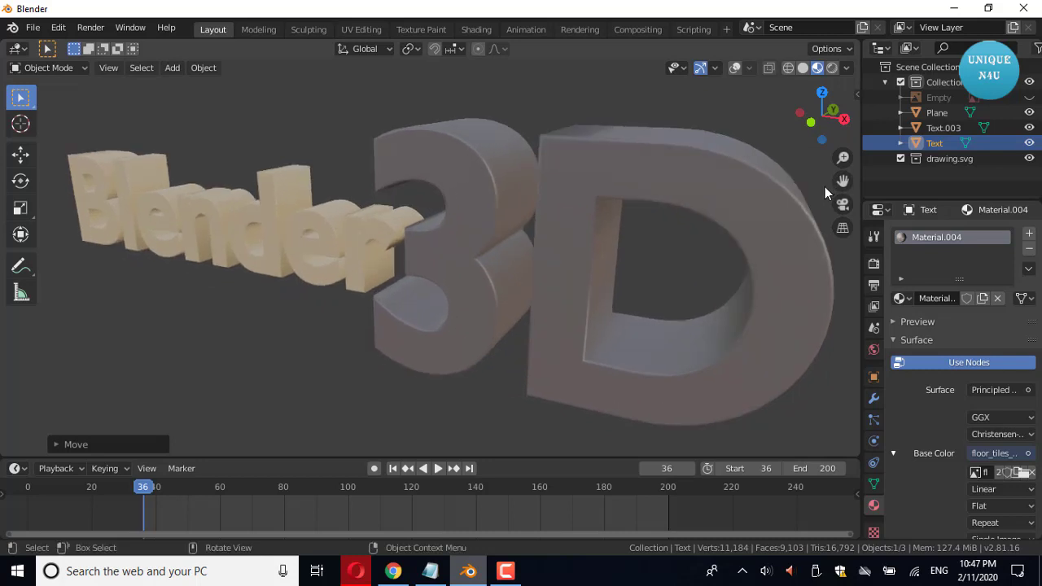